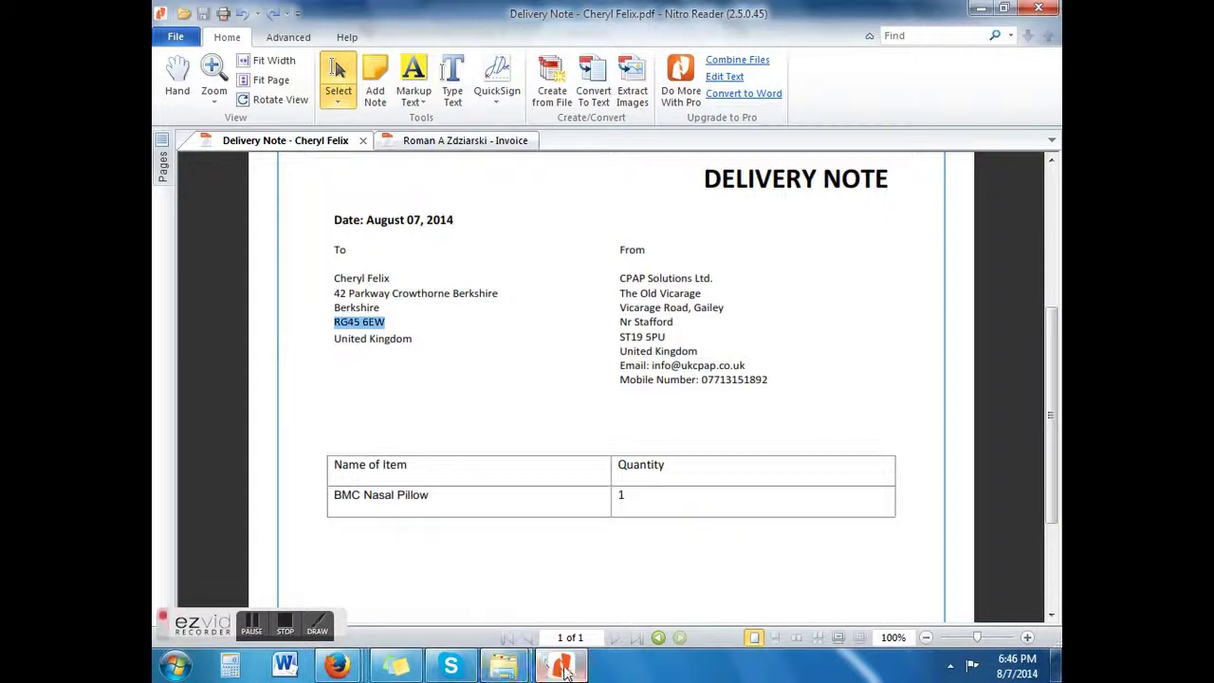
Step: Paste the copied postcode into the Postal/Zip Code field of the shipment form
key("alt+Tab")
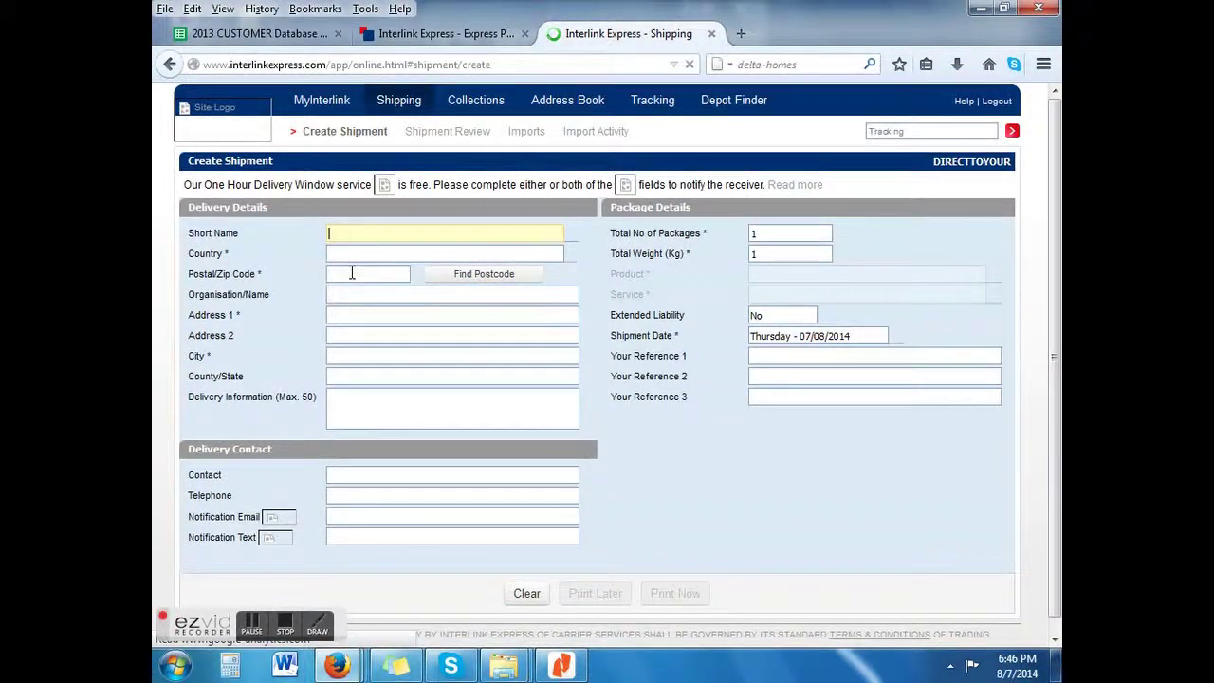
left_click(349, 273)
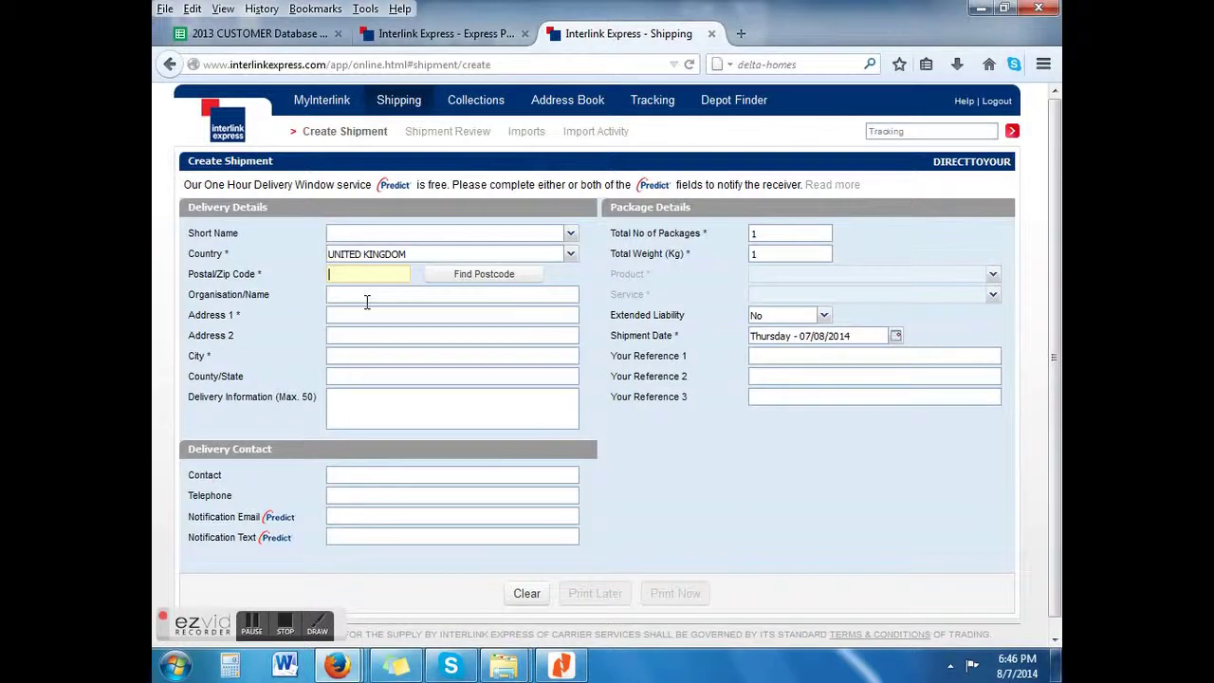
right_click(352, 274)
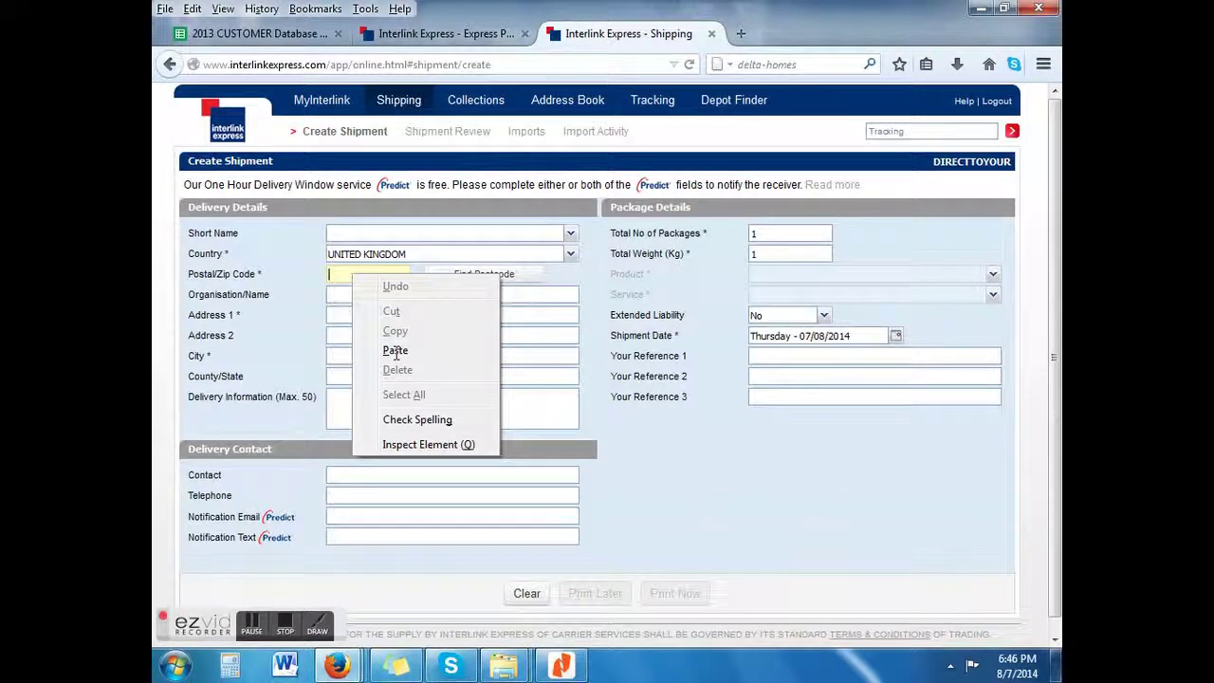
left_click(395, 350)
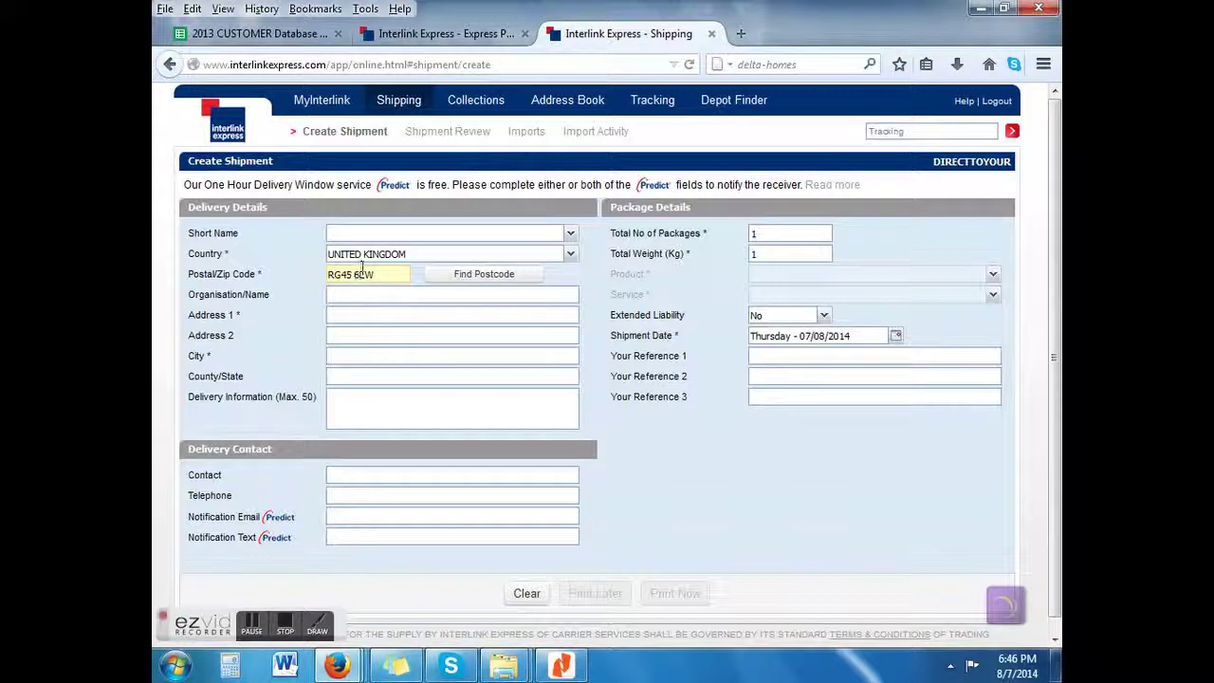
Step: Check the delivery note and pick the recipient's street address from the postcode lookup
left_click(564, 667)
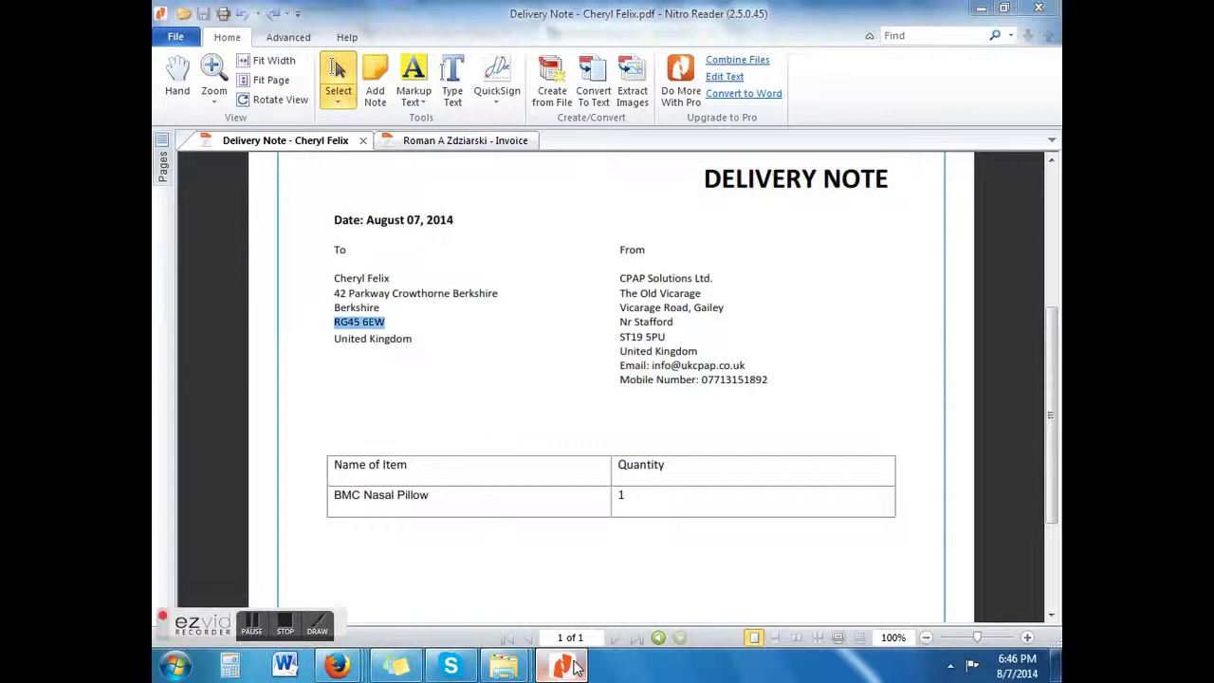
left_click(564, 667)
left_click(360, 347)
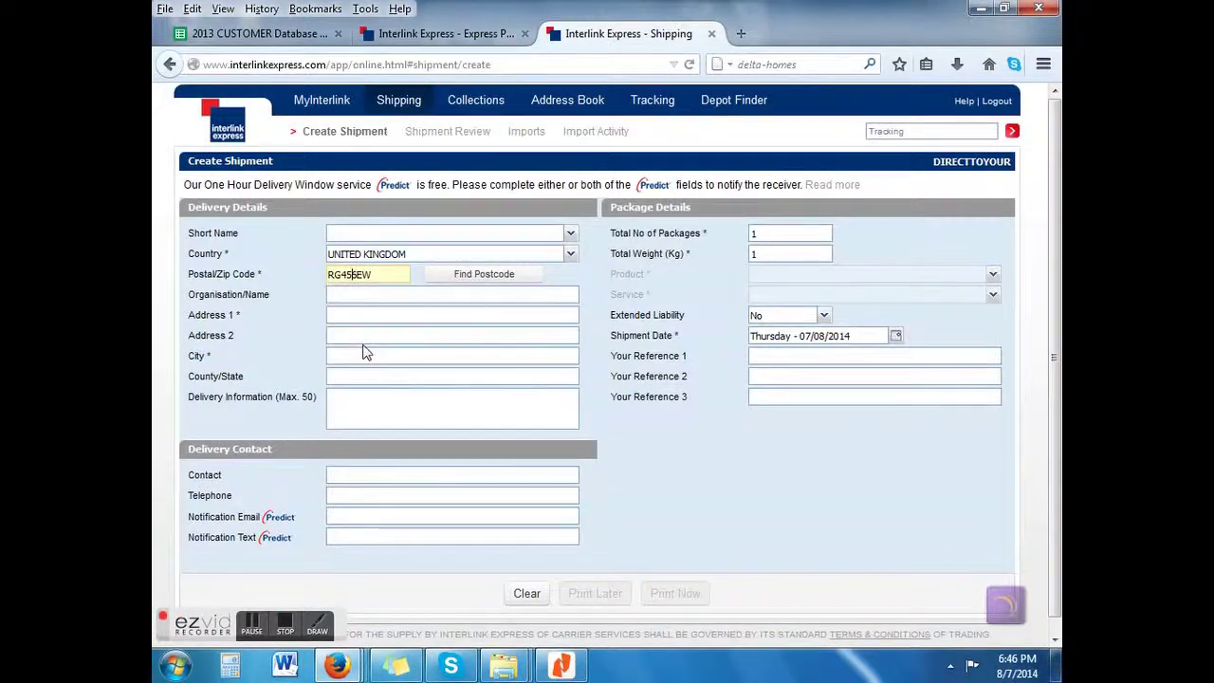
Step: Select the recipient's name on the Nitro delivery note to copy it
left_click(564, 667)
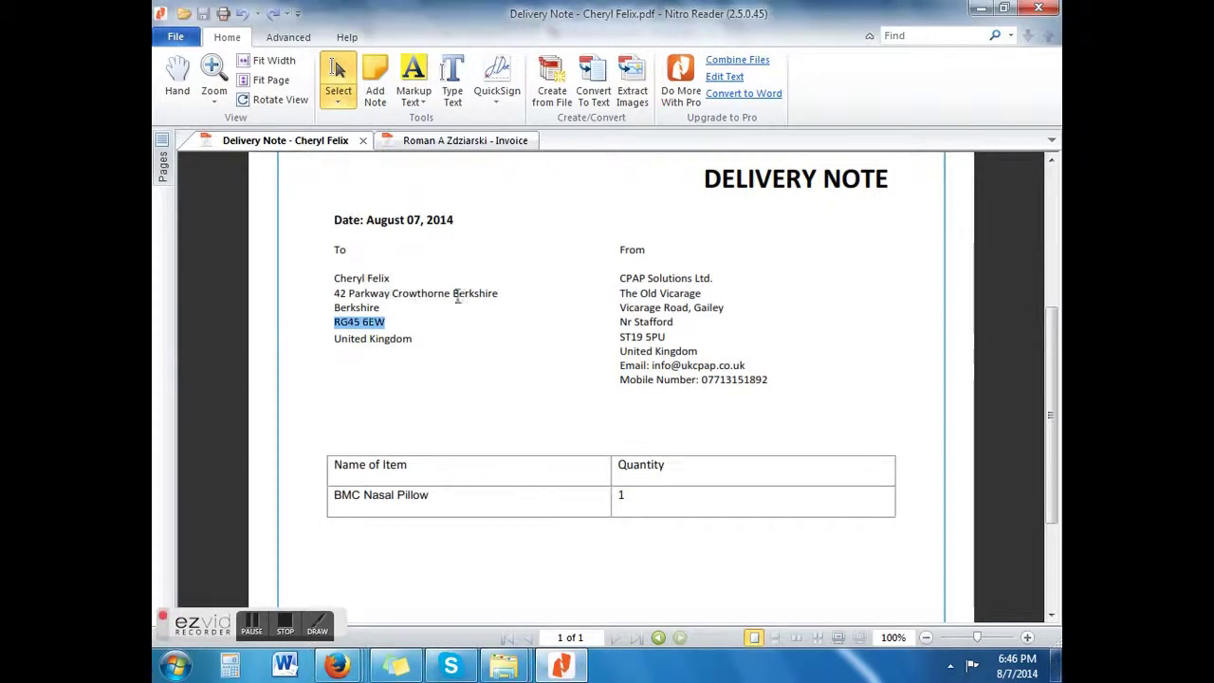
left_click_drag(392, 278, 339, 282)
key("ctrl+c")
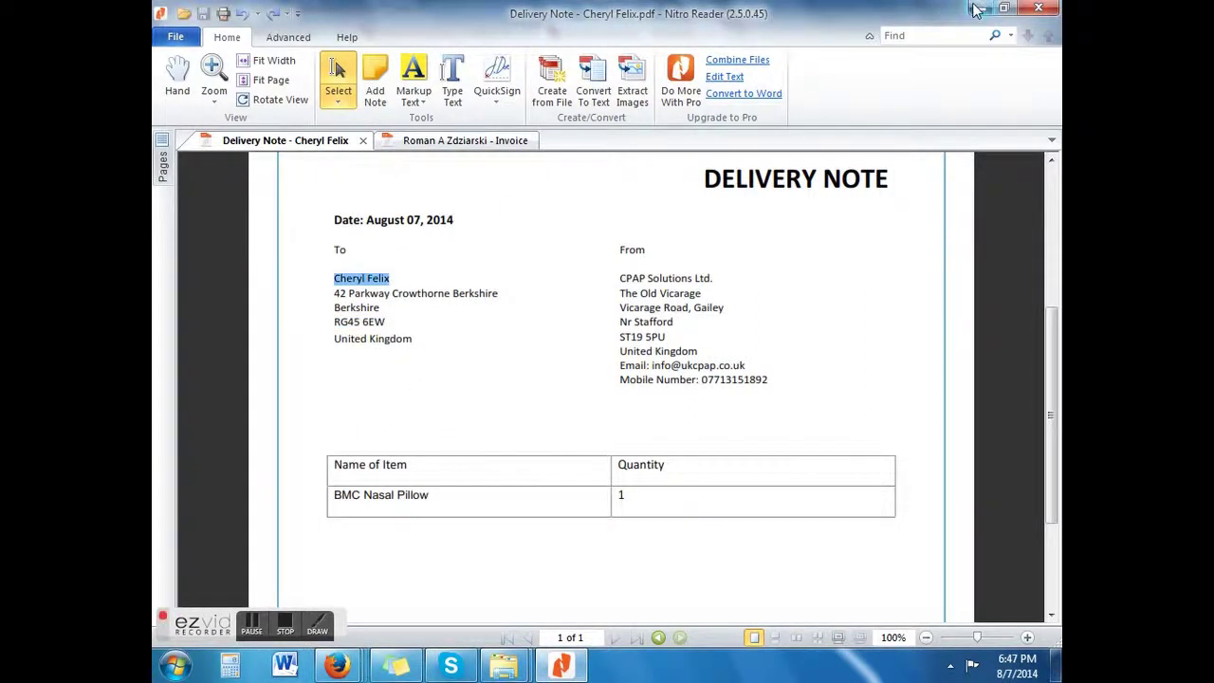
left_click(981, 9)
Step: Paste the recipient's name as Contact and enter 'handle with care.call or email before delivery' as Delivery Information
left_click(368, 474)
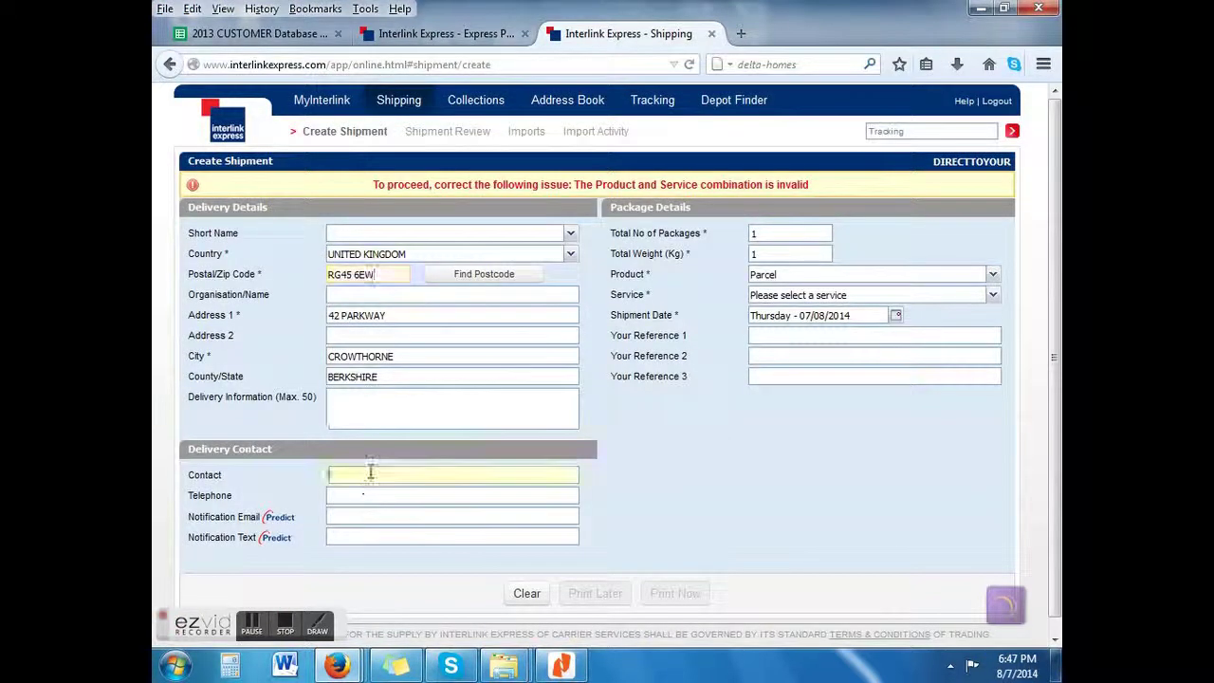
key("ctrl+v")
left_click(379, 410)
type("handle with care.call or email before delivery")
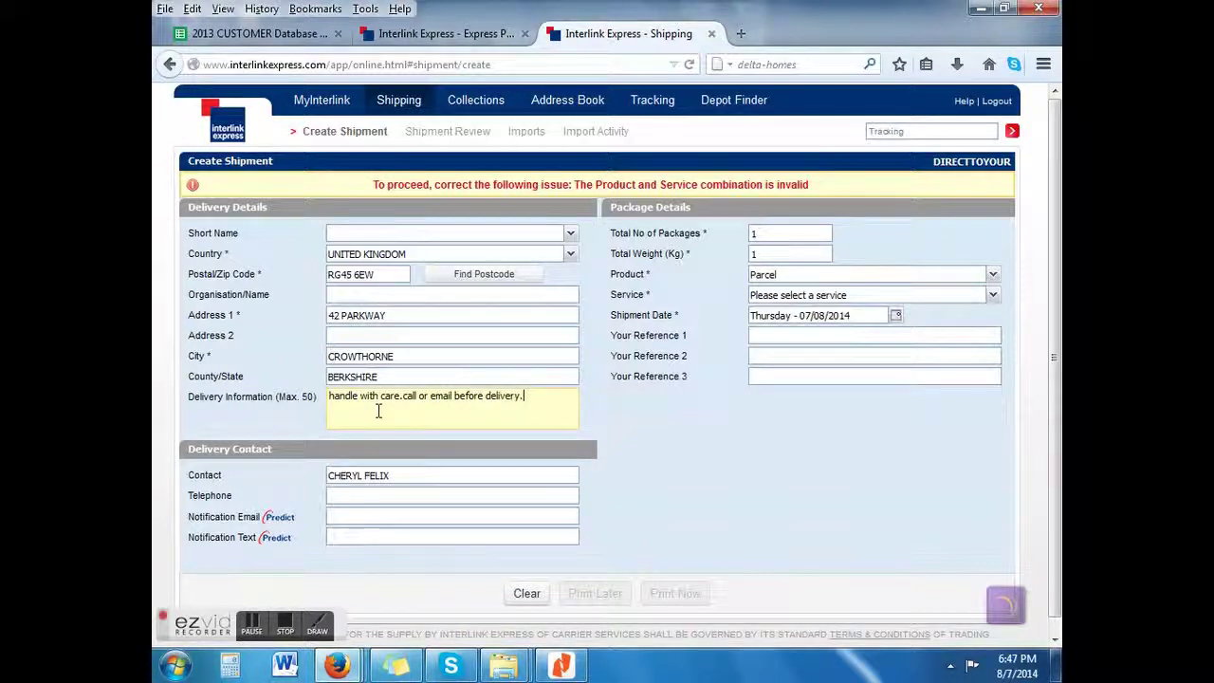
Step: Copy the customer's phone number from cell L73 of the customer database
left_click(385, 495)
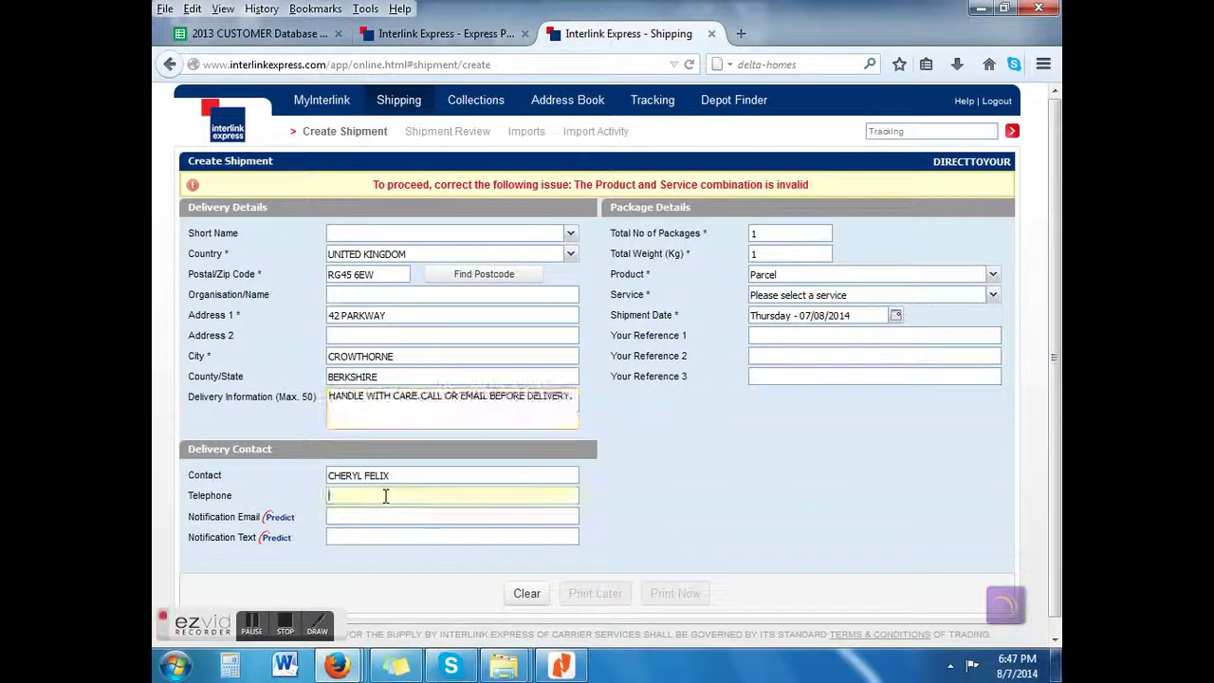
left_click(265, 36)
triple_click(649, 390)
key("ctrl+c")
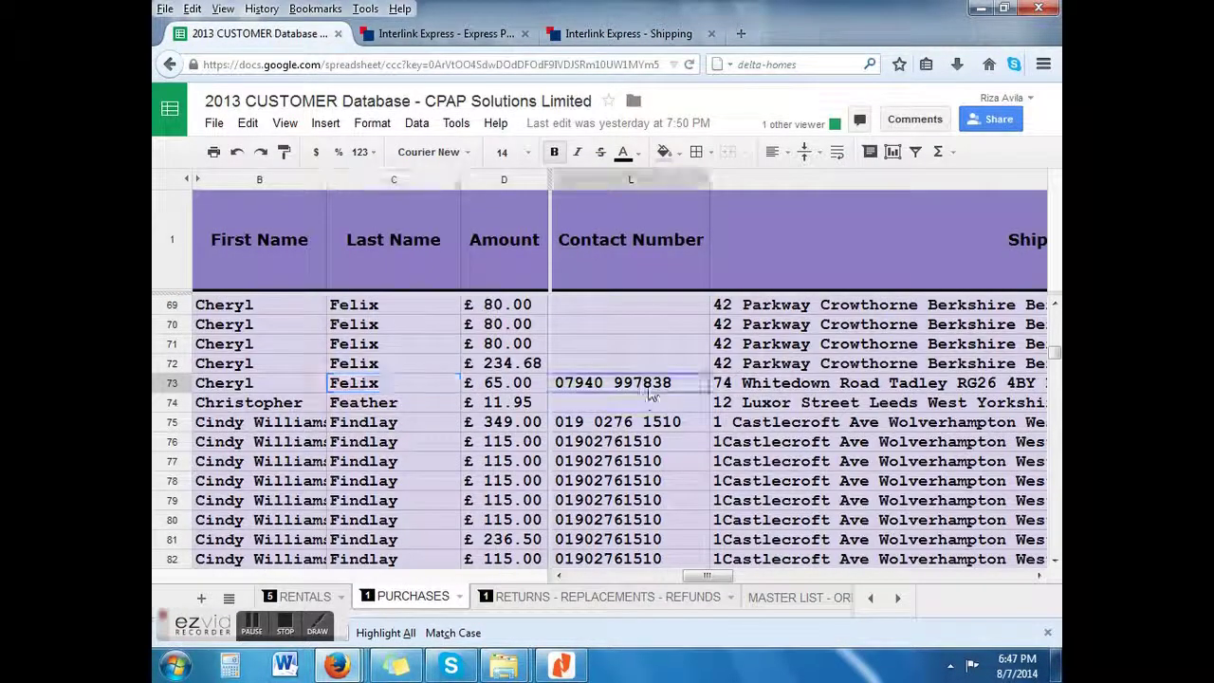
Step: Paste the phone number into Telephone, then copy the customer's e-mail from cell H73
left_click(589, 33)
key("ctrl+v")
left_click(256, 33)
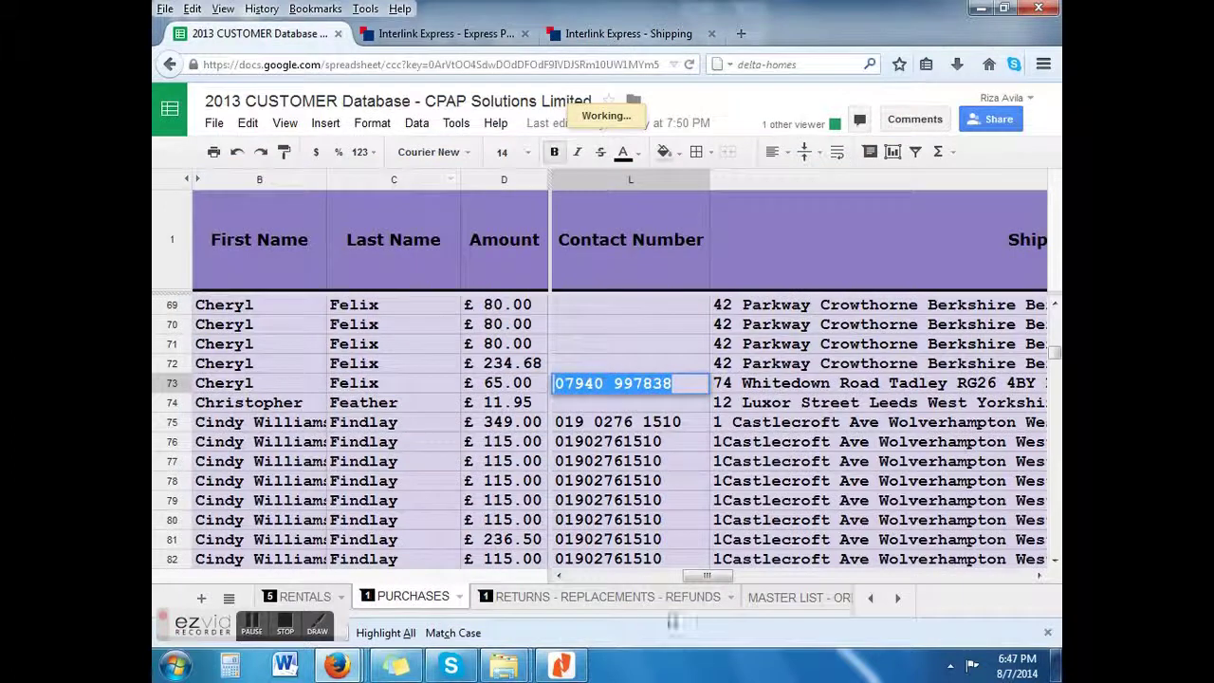
left_click_drag(707, 575, 659, 593)
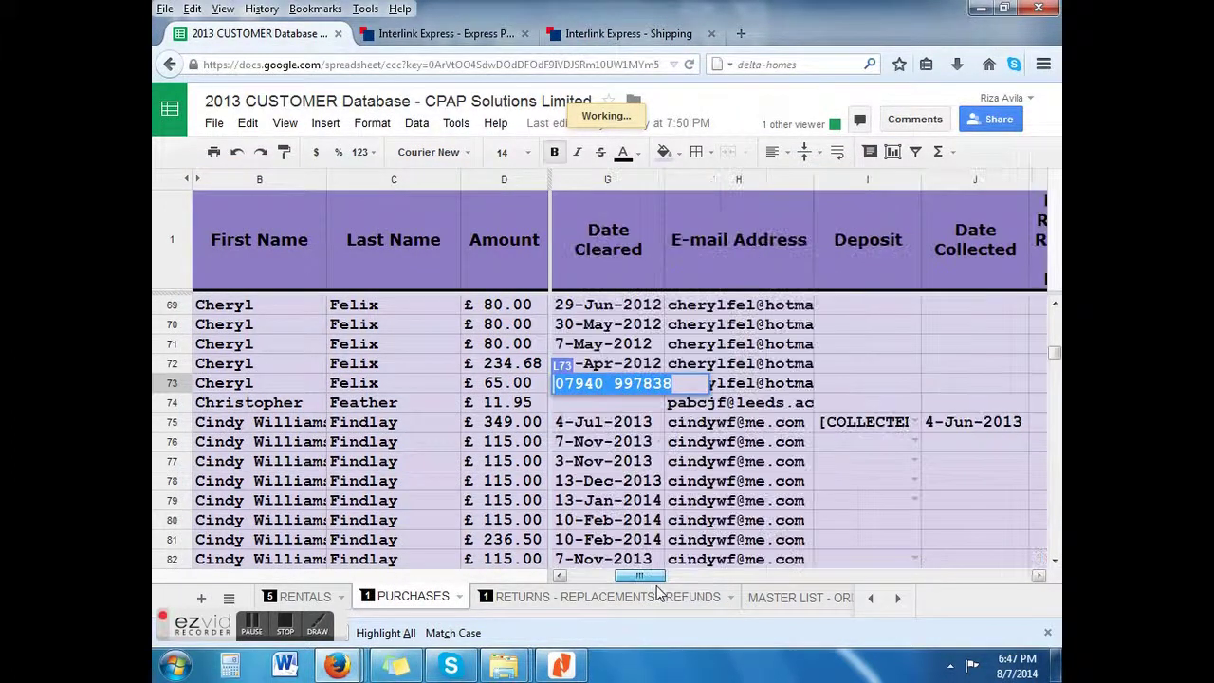
double_click(768, 384)
key("ctrl+c")
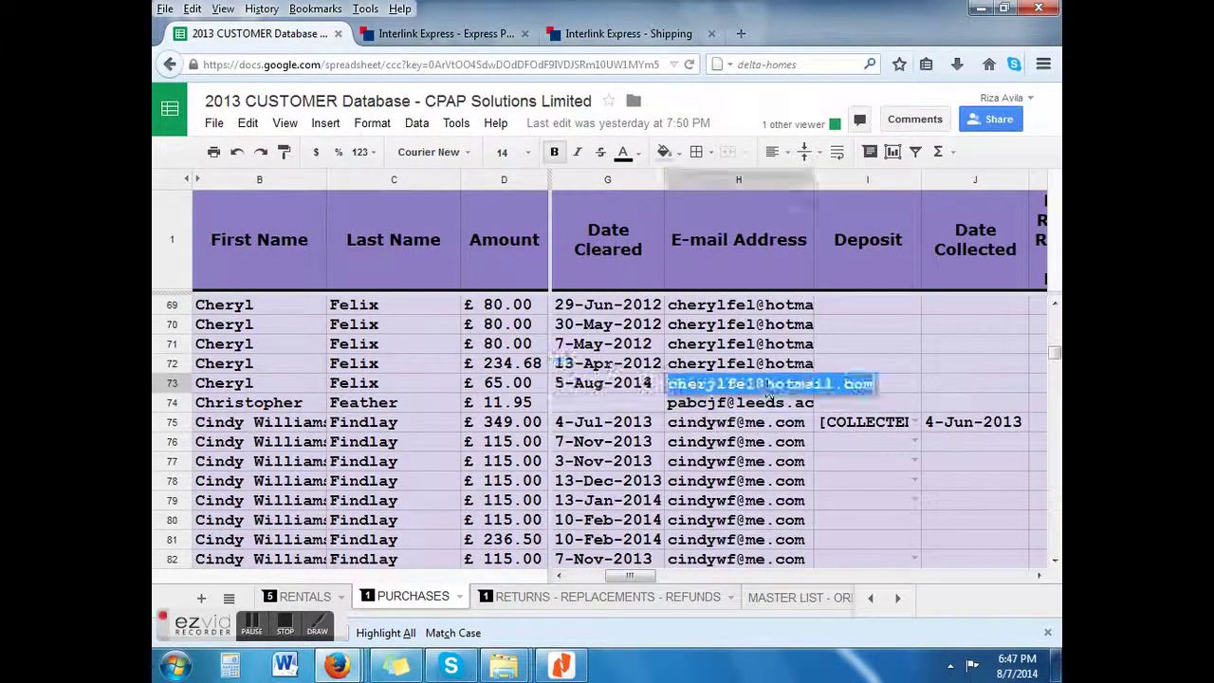
Step: Paste the customer's e-mail into Notification Email and fix the phone number's spacing
left_click(616, 33)
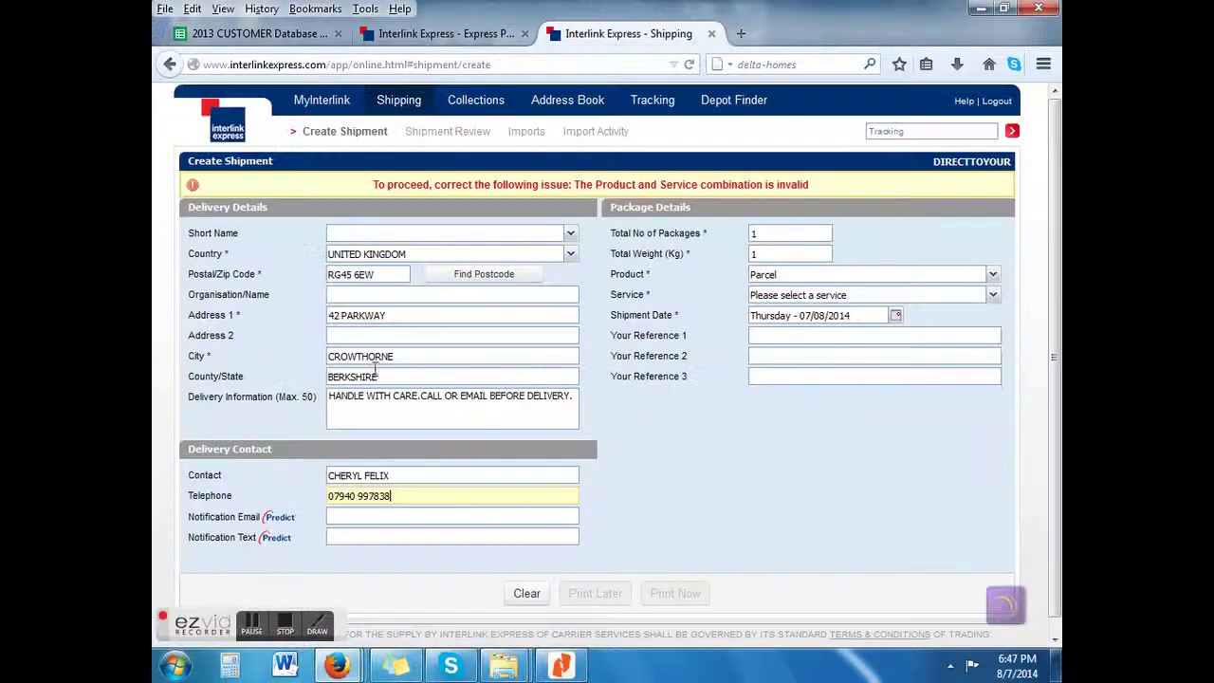
left_click(384, 518)
key("ctrl+v")
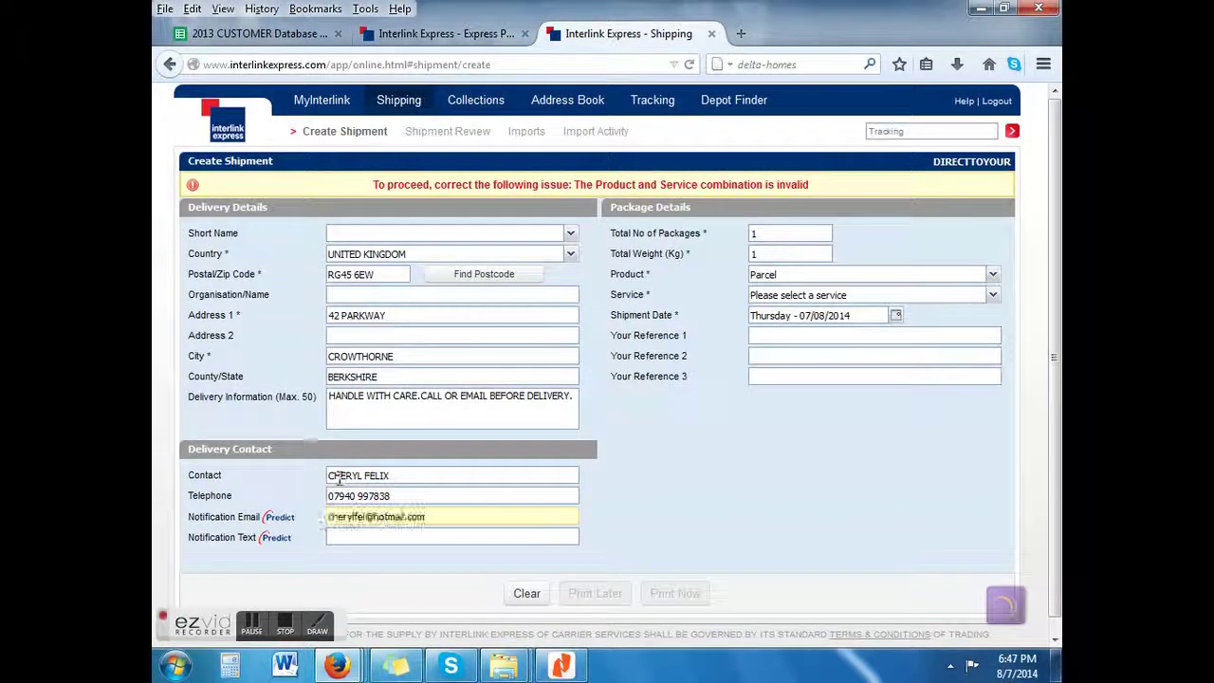
left_click(359, 496)
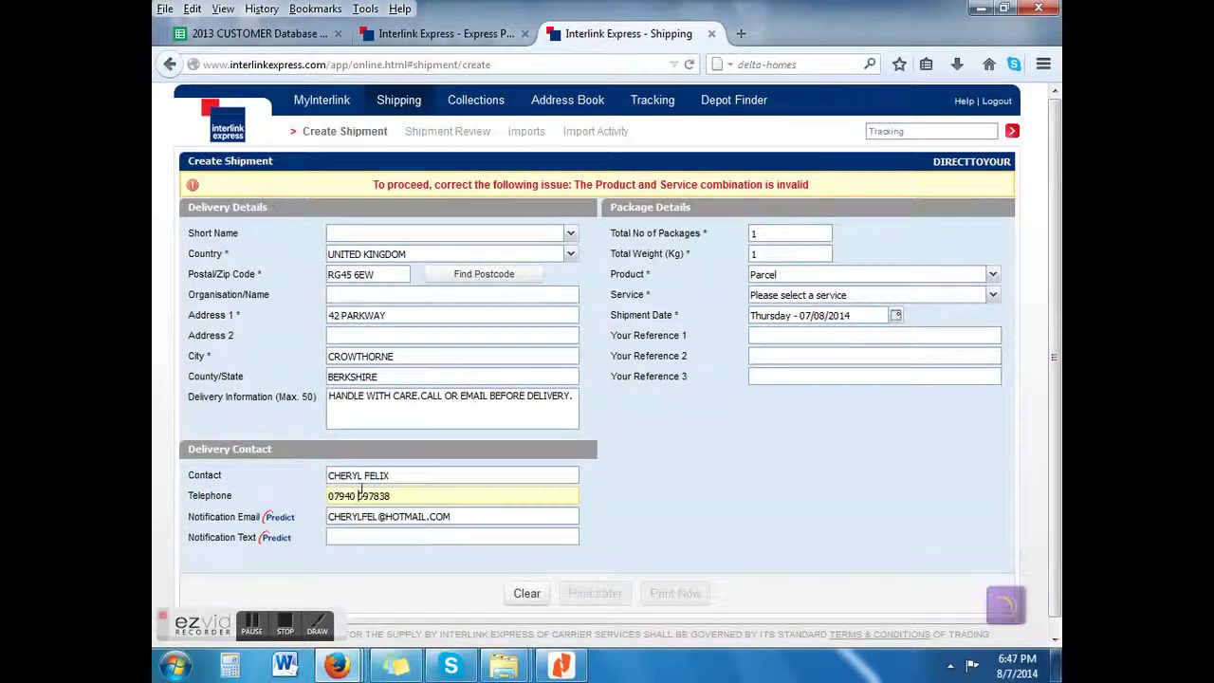
Step: Update the package count and total weight, and choose the Next Day delivery service
left_click(752, 234)
double_click(751, 236)
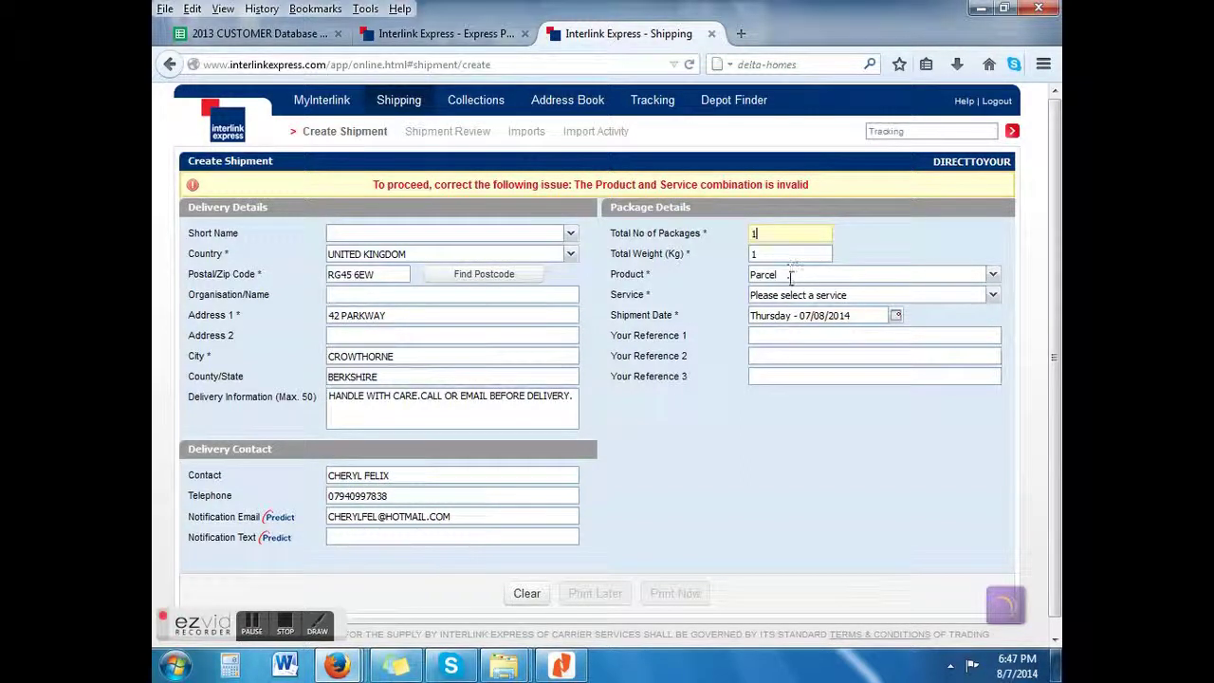
left_click(777, 254)
double_click(759, 254)
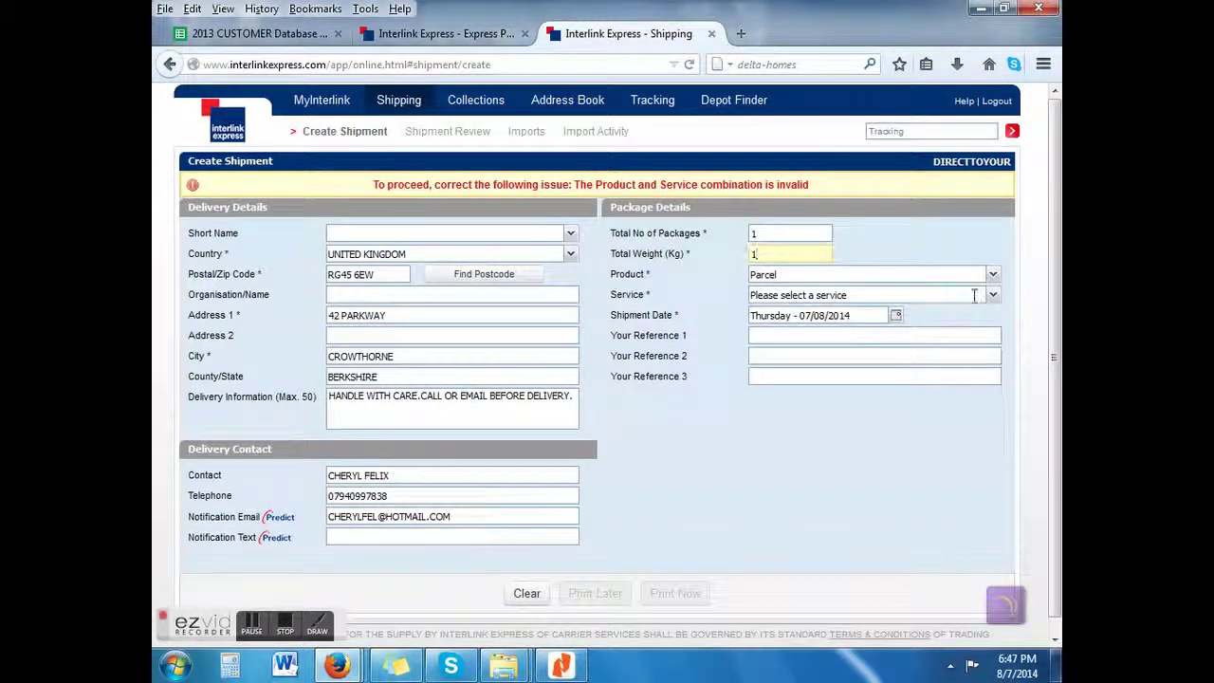
left_click(992, 296)
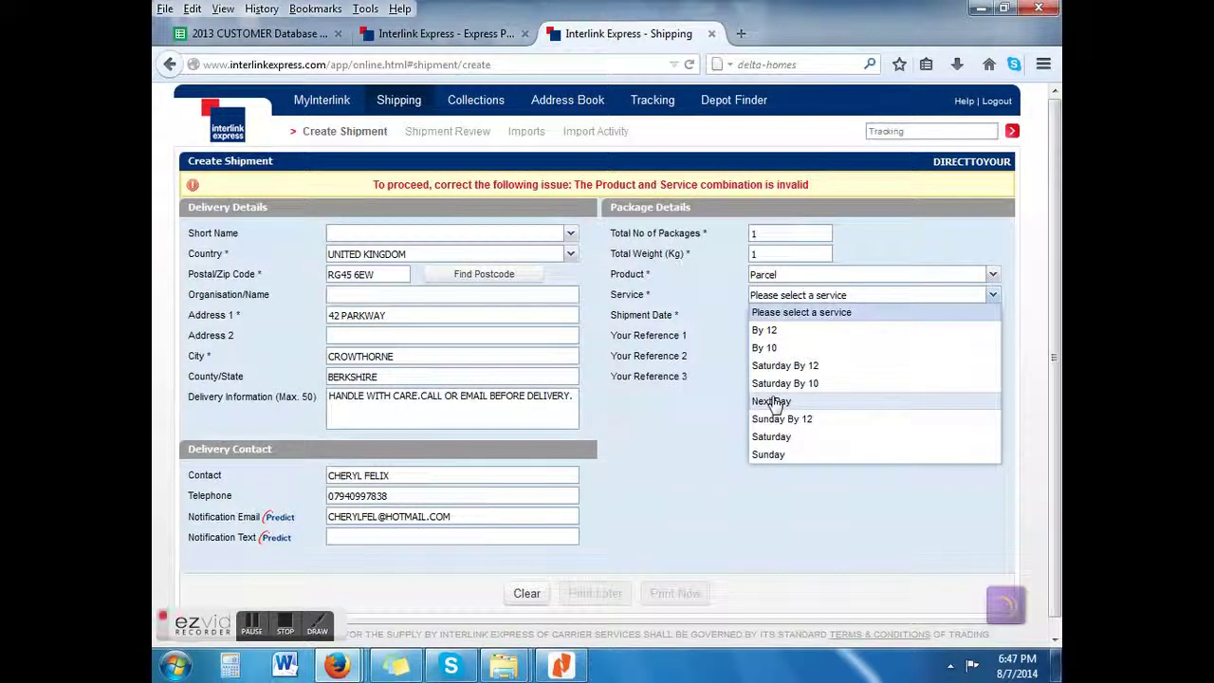
left_click(772, 401)
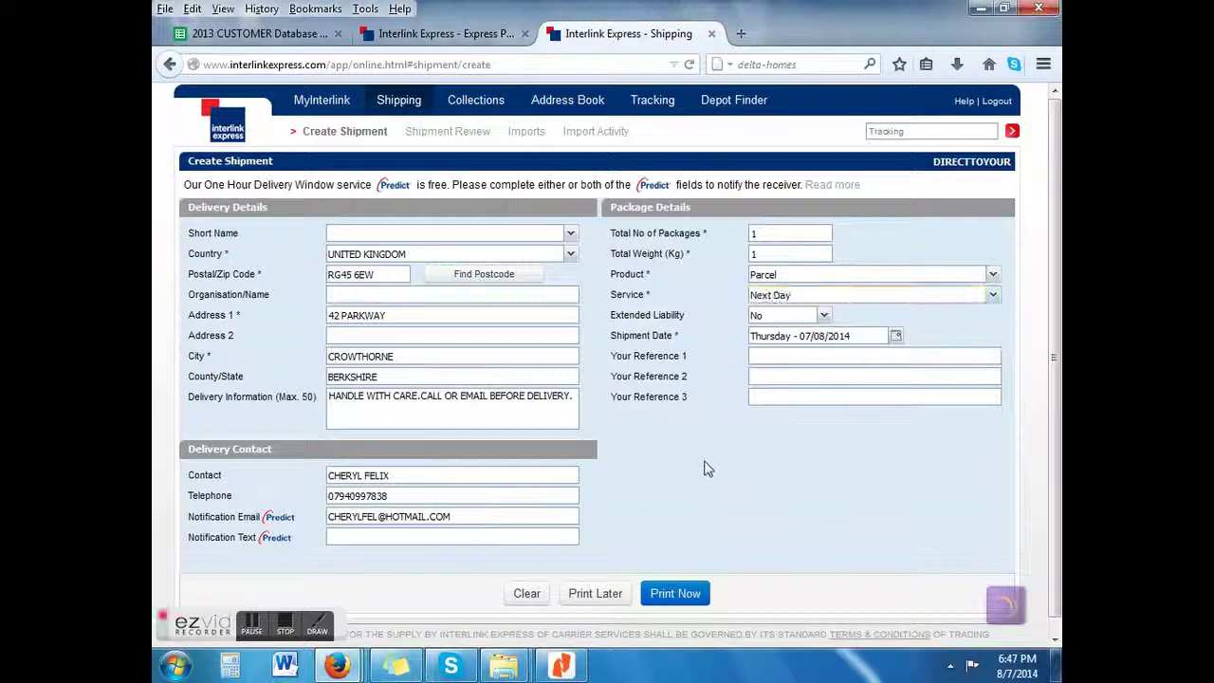
Step: Copy the contact name into the Your Reference 1 field
left_click(409, 477)
key("ctrl+c")
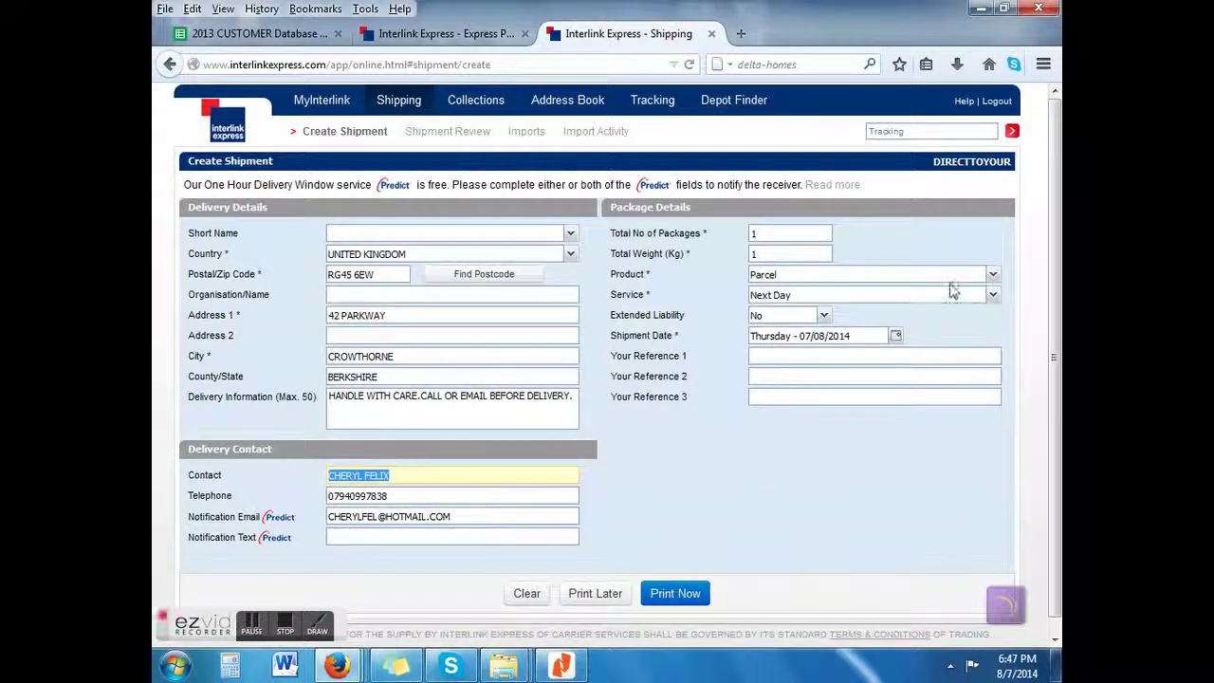
left_click(799, 356)
key("ctrl+v")
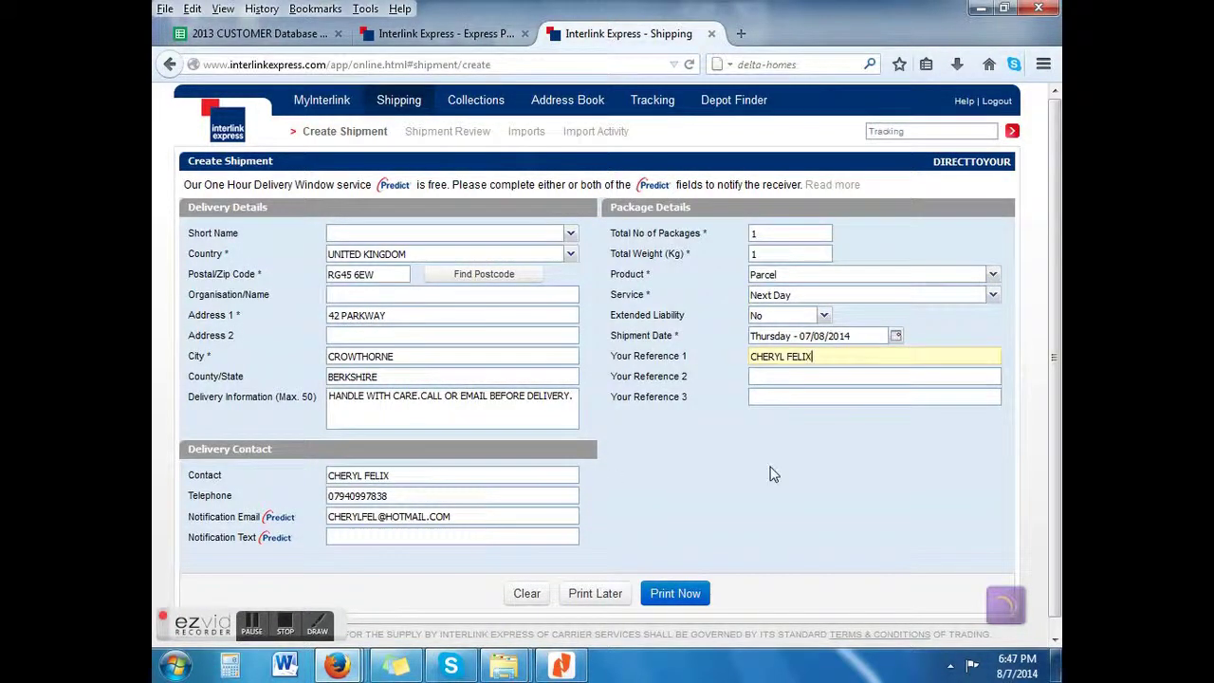
left_click(772, 474)
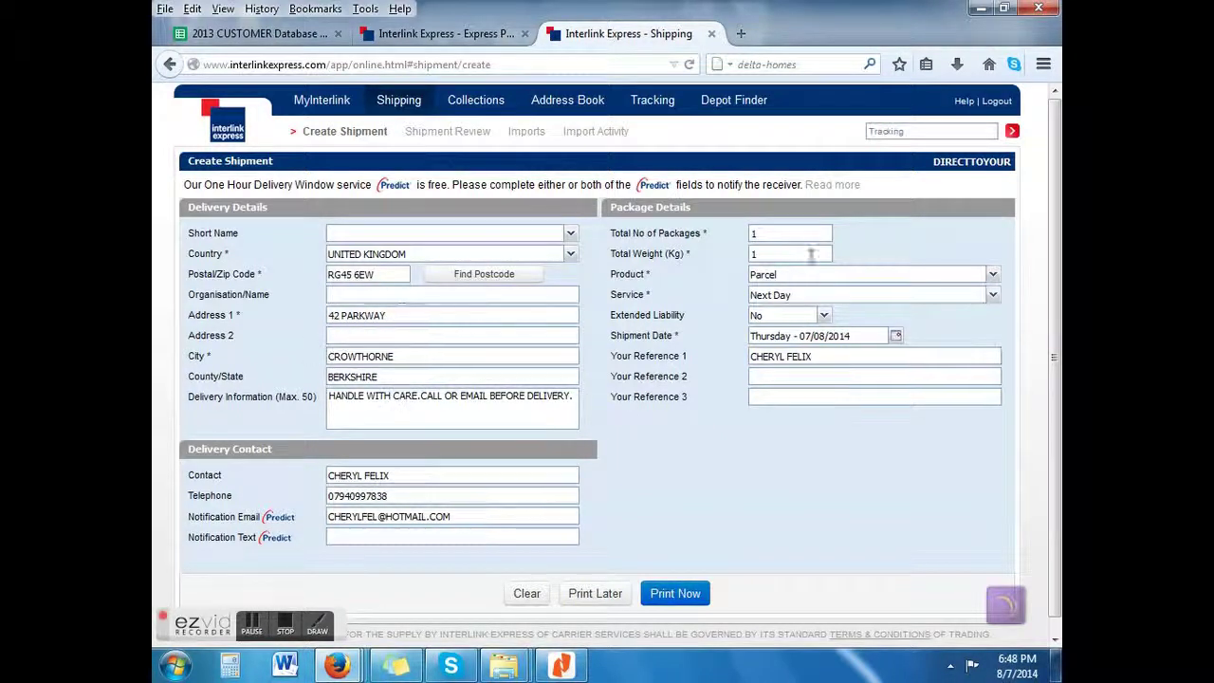
Step: Book the shipment with Print Now and confirm printing its label to PDF
left_click(668, 597)
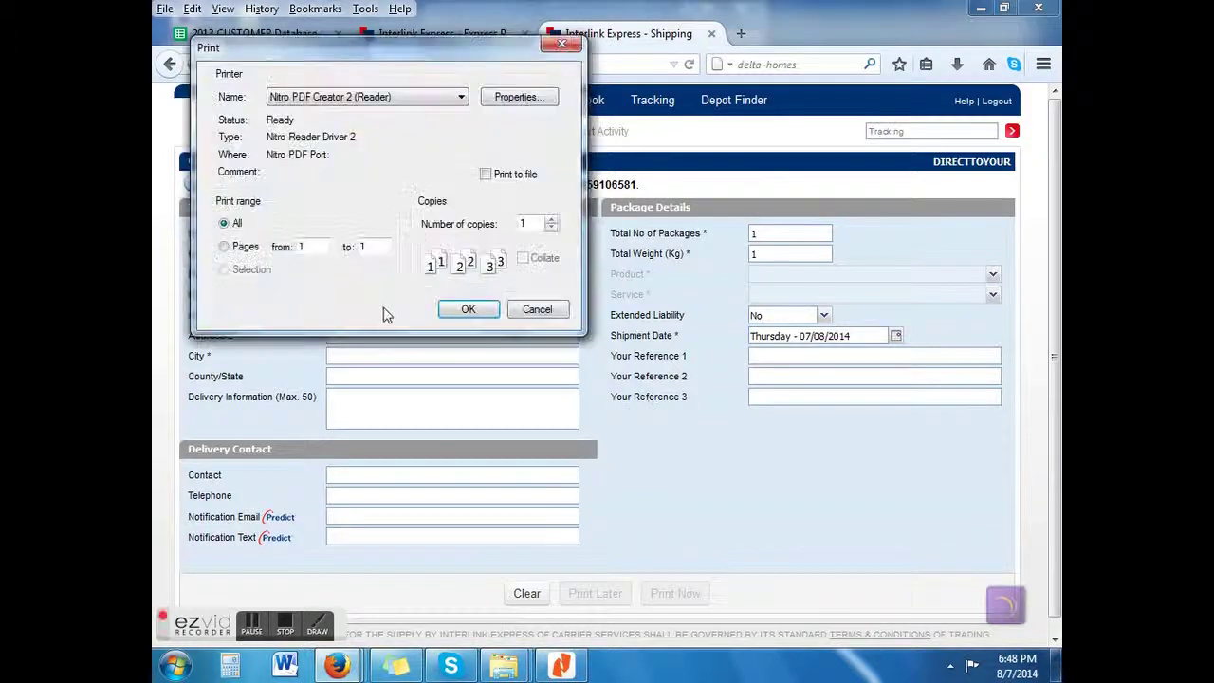
left_click(465, 311)
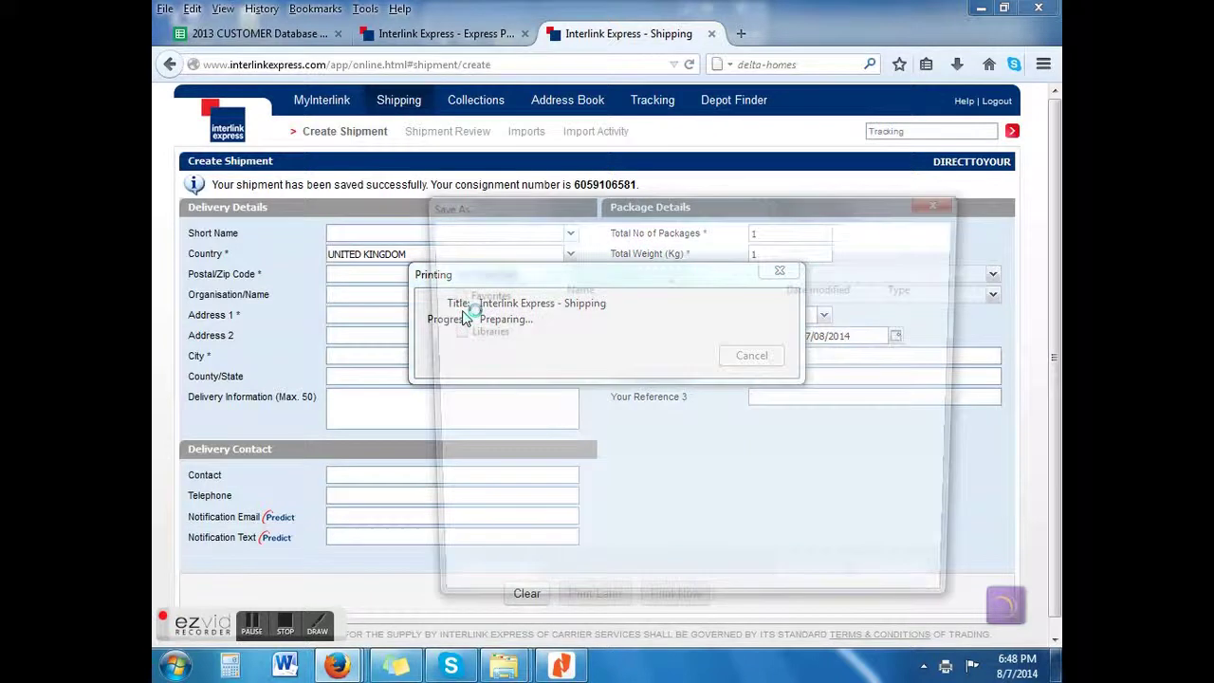
scroll(465, 322, "down", 1)
scroll(479, 351, "up", 1)
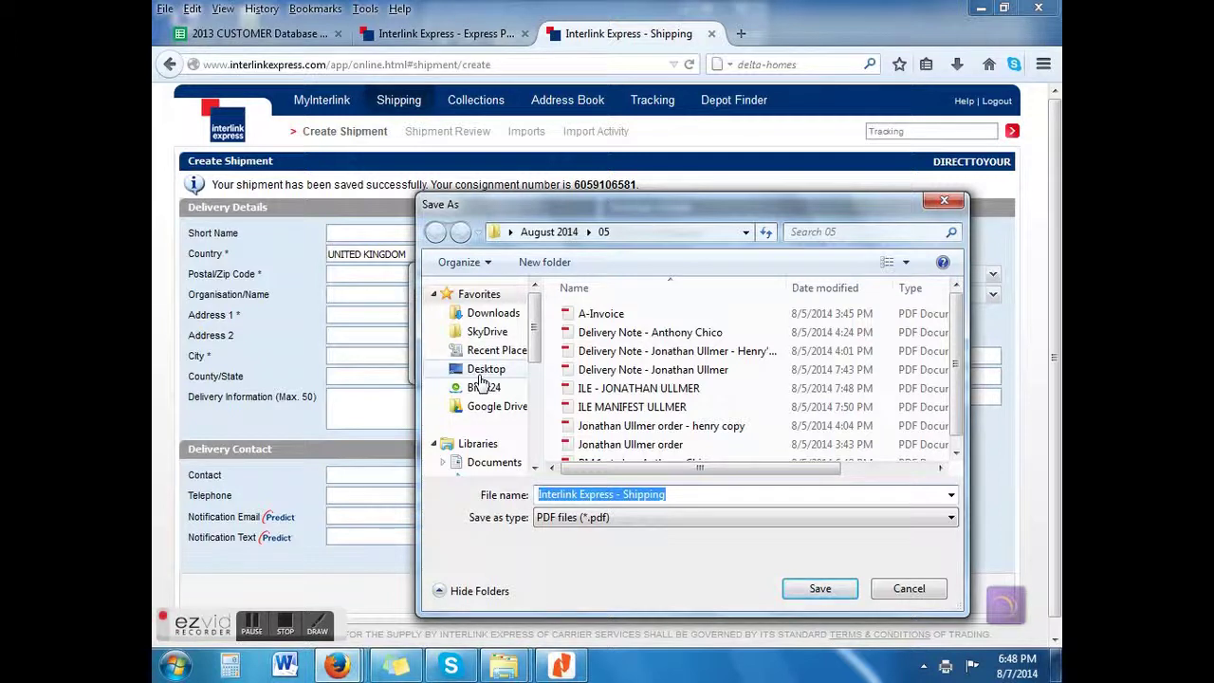
Step: Save the label PDF in Desktop › August 2014 › 07 as 'ILE LABEL - ' plus the recipient's name
left_click(485, 370)
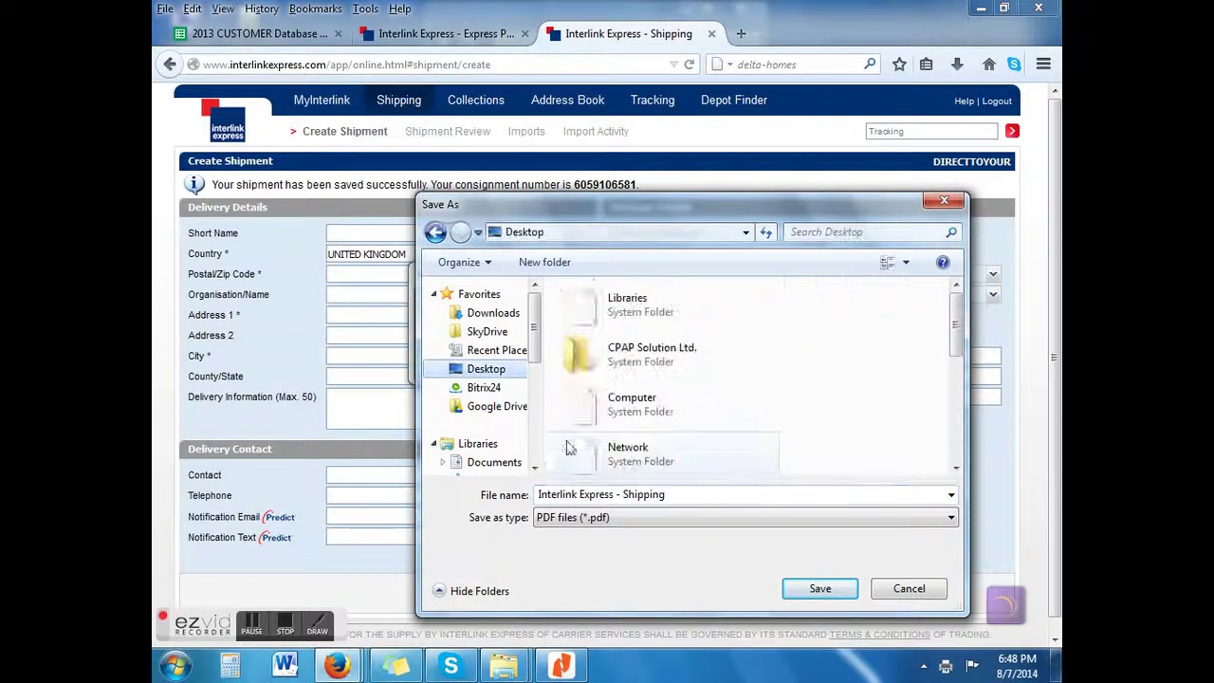
scroll(953, 330, "down", 1)
scroll(954, 330, "down", 2)
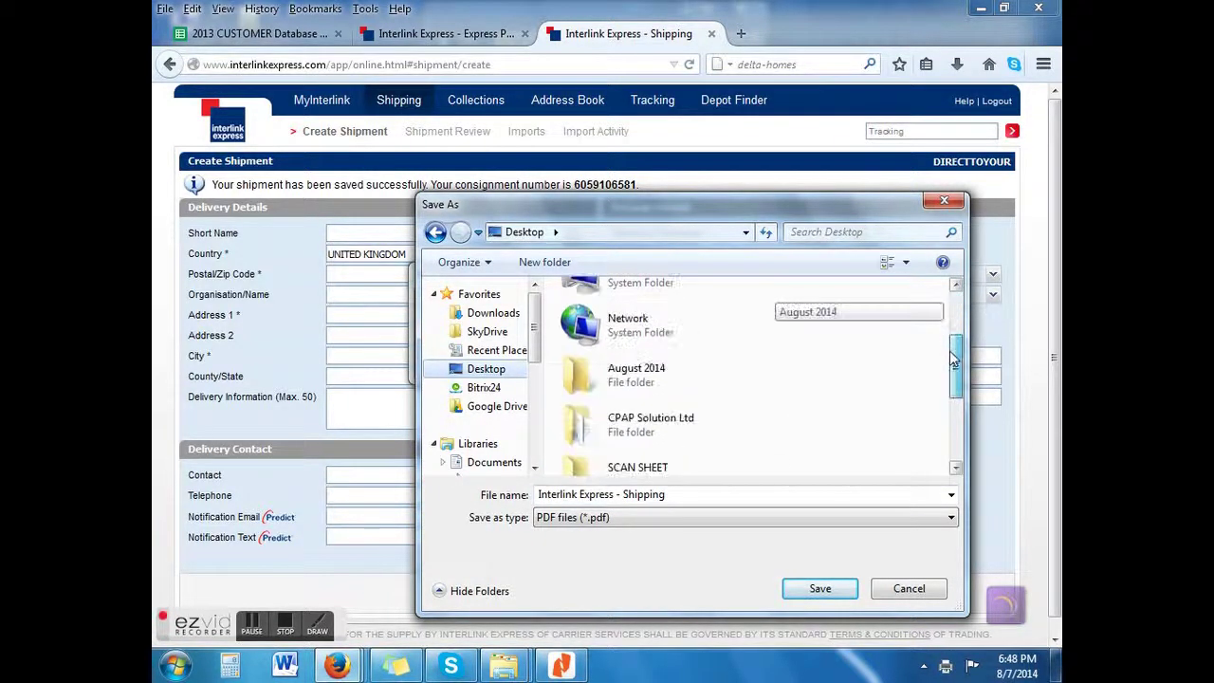
double_click(674, 389)
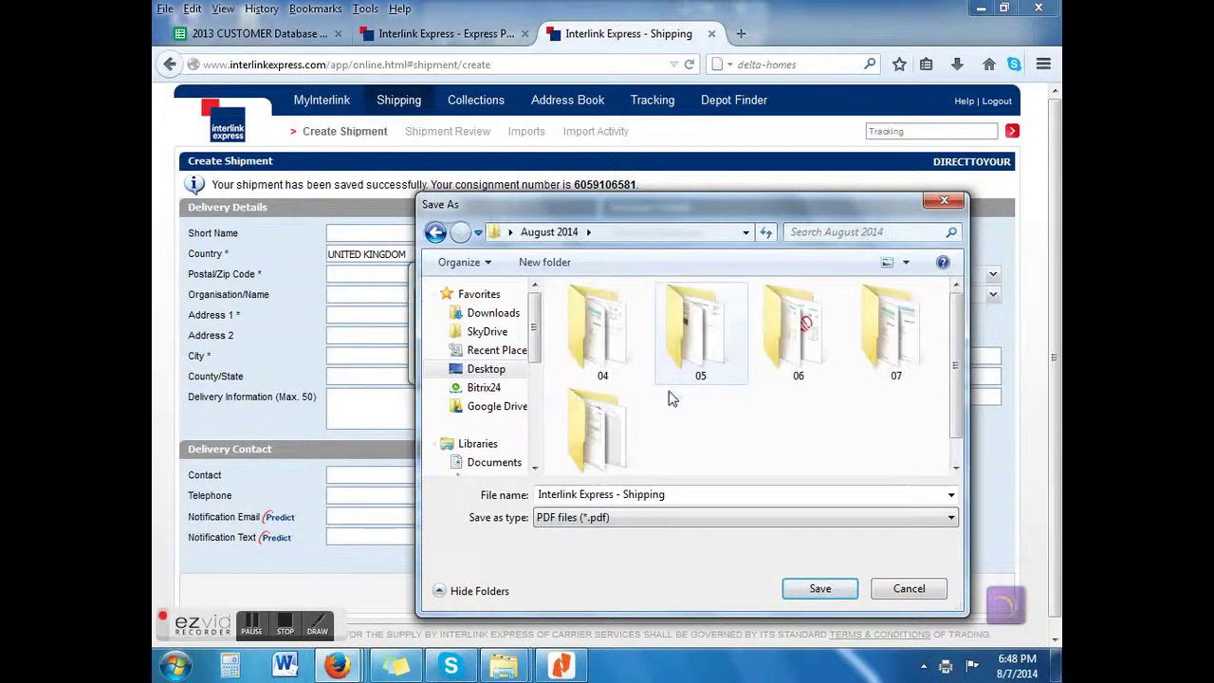
double_click(903, 349)
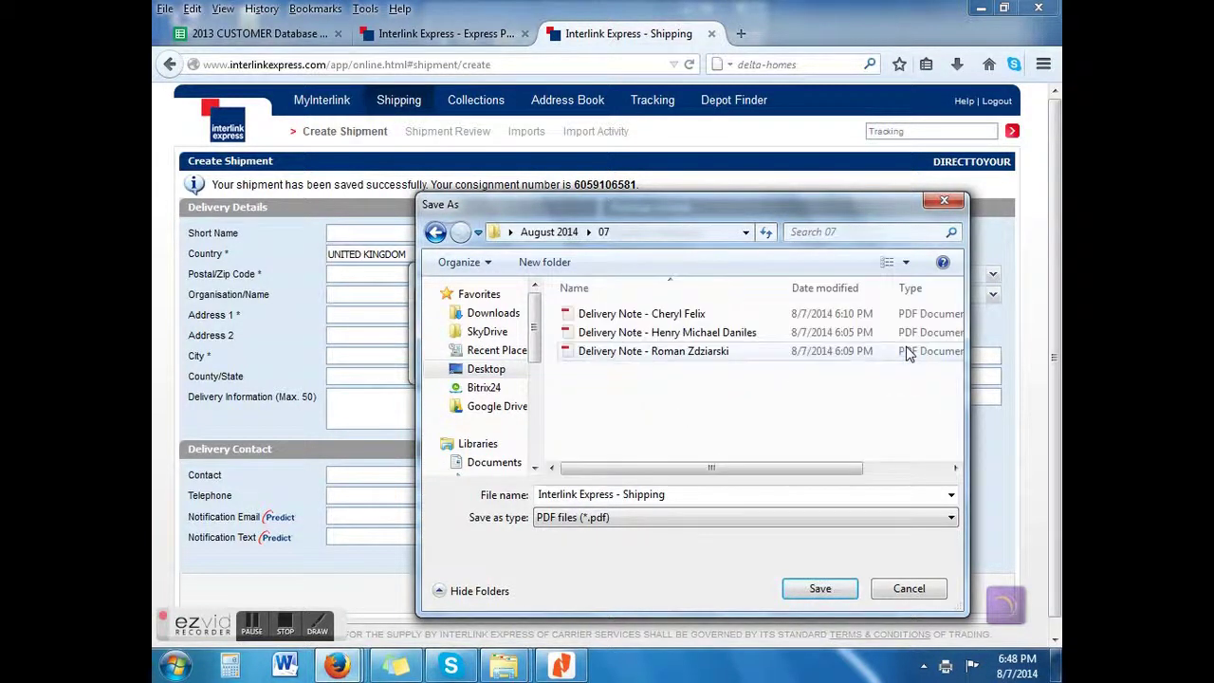
left_click(672, 494)
key("BackSpace")
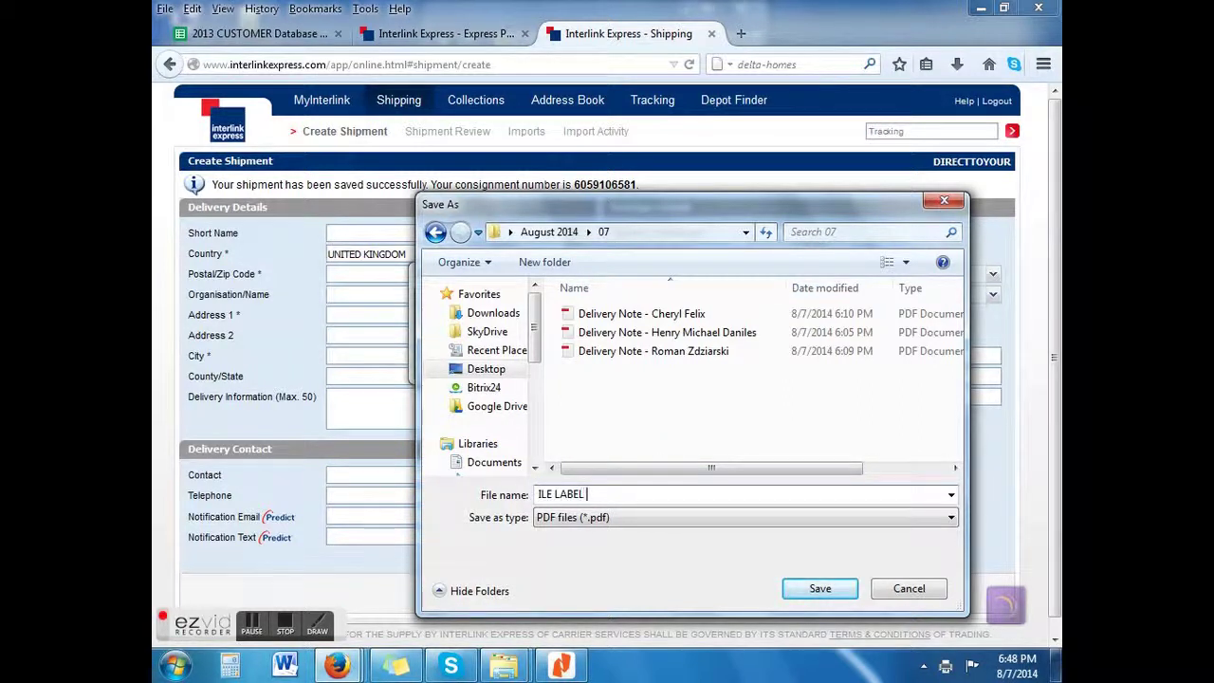
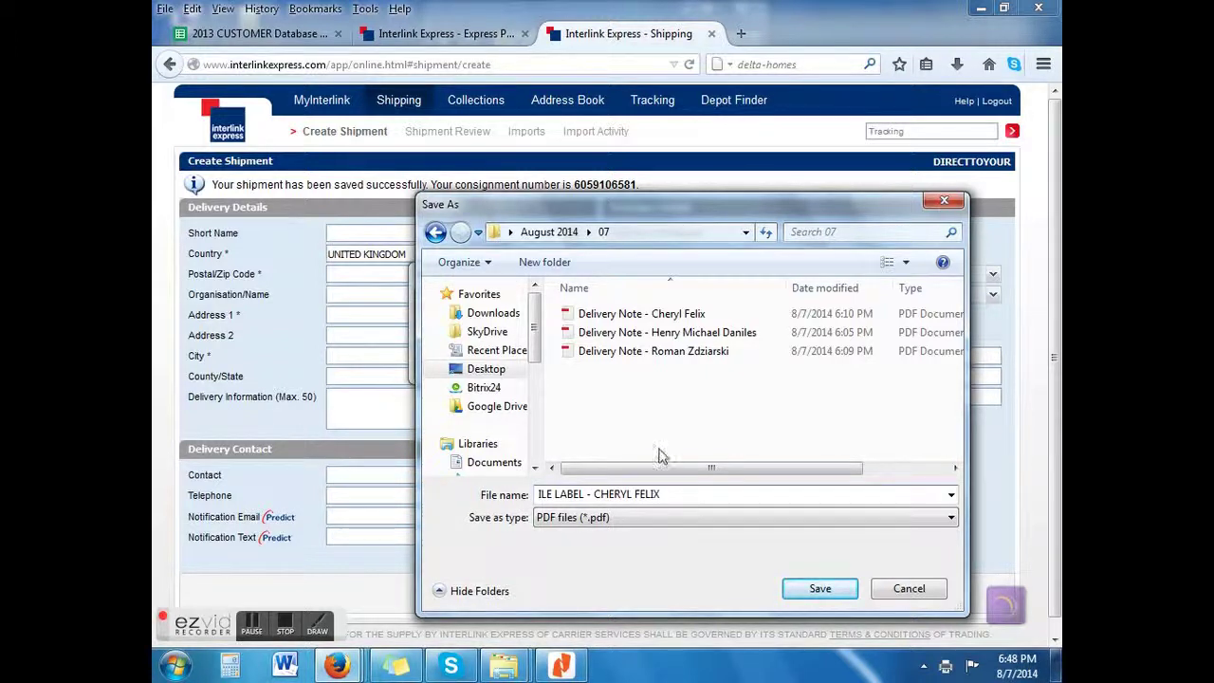
left_click(816, 589)
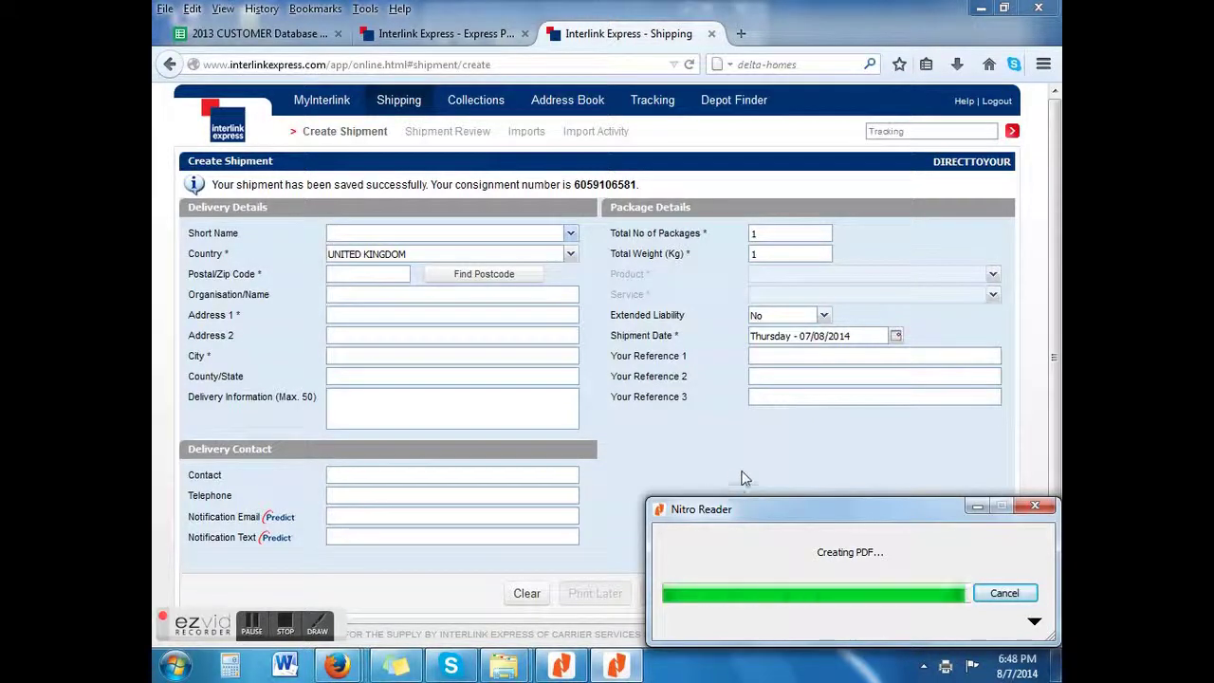
Step: Generate the manifest for 07/08/2014 from Shipment Review and print it to PDF
left_click(1003, 593)
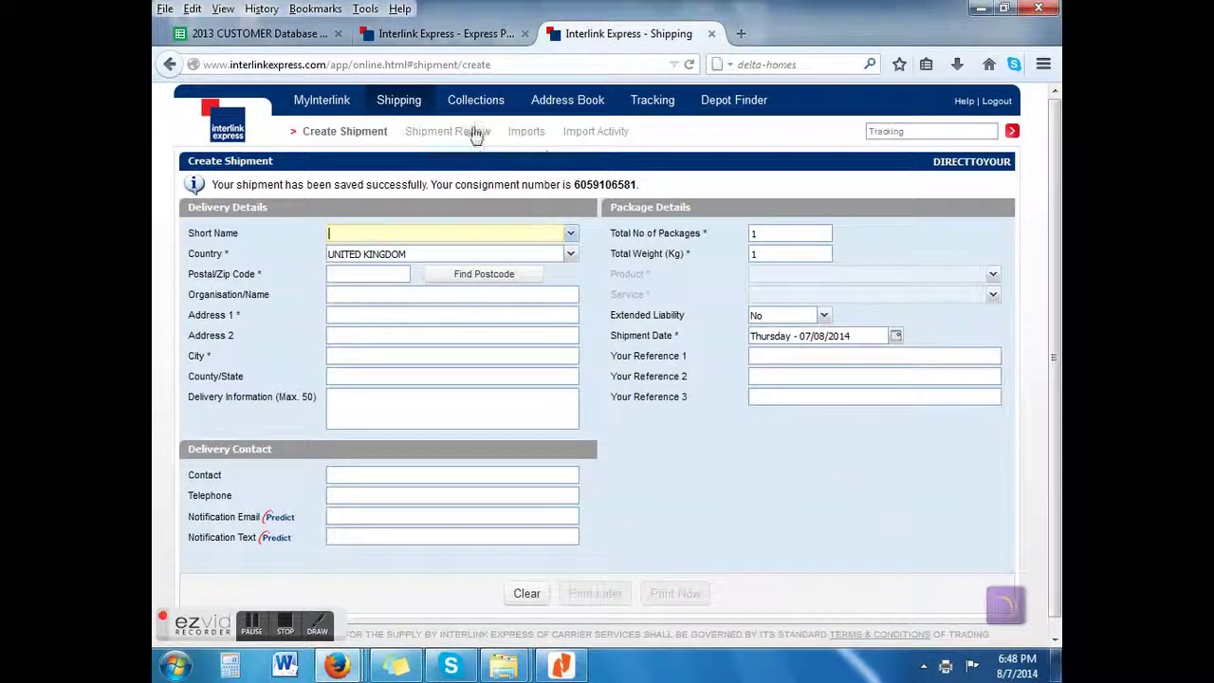
left_click(446, 133)
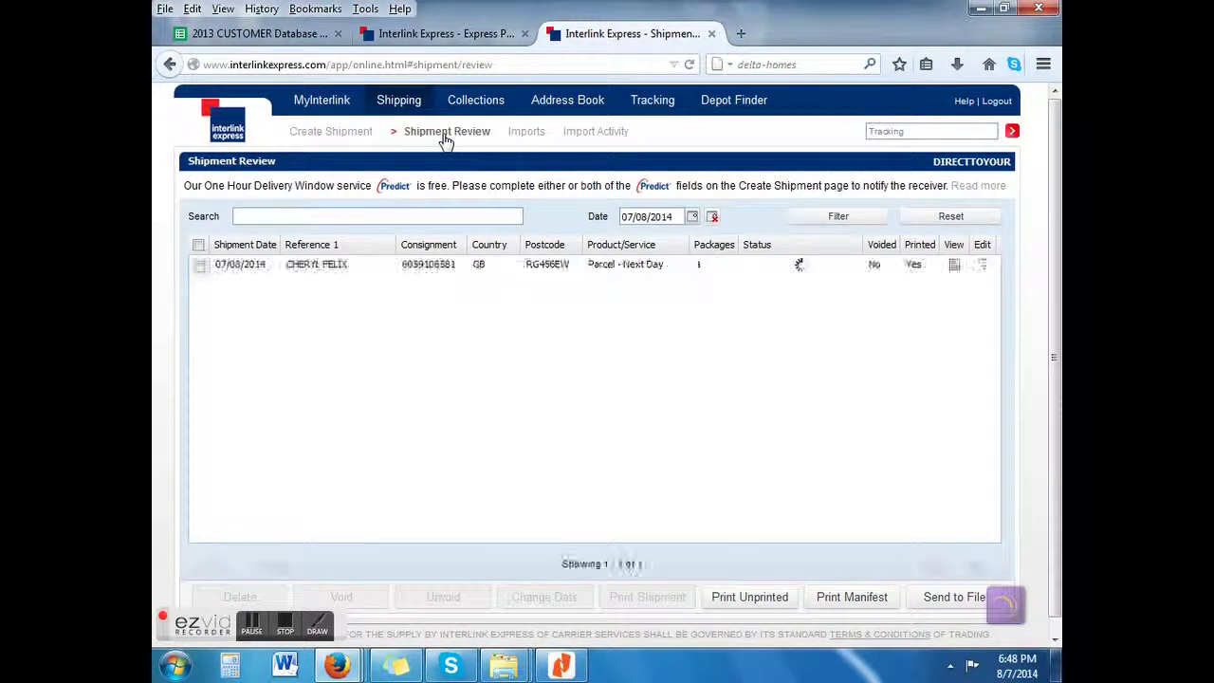
left_click(867, 598)
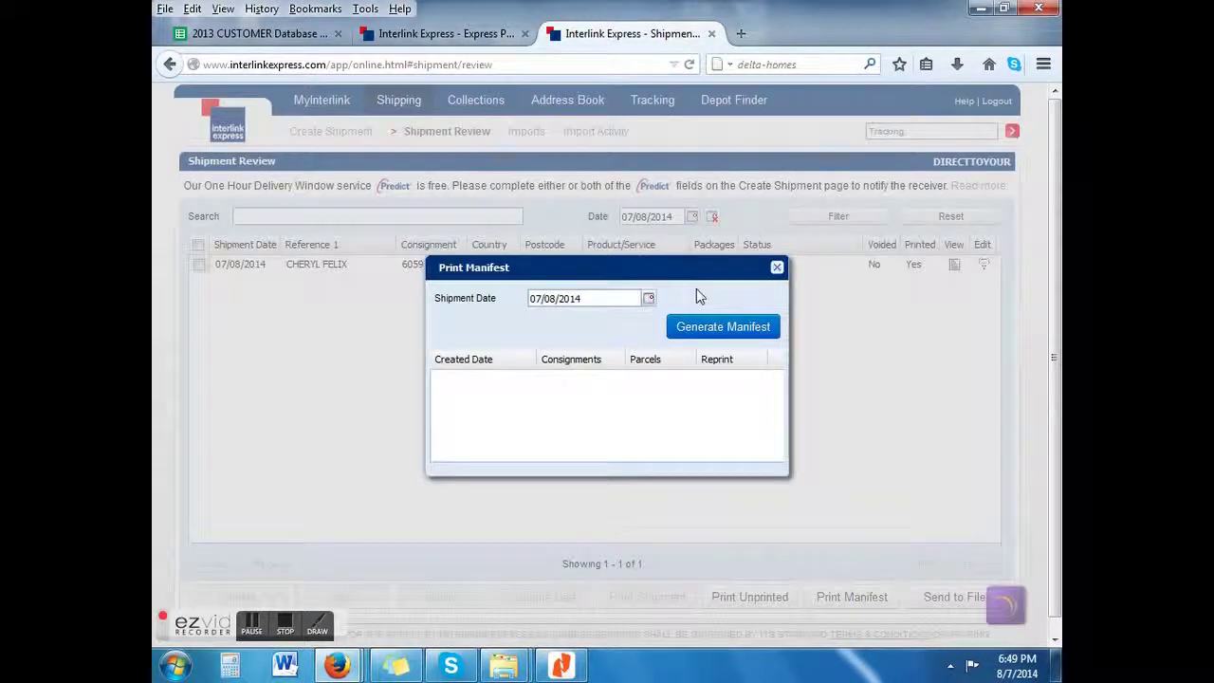
left_click(695, 328)
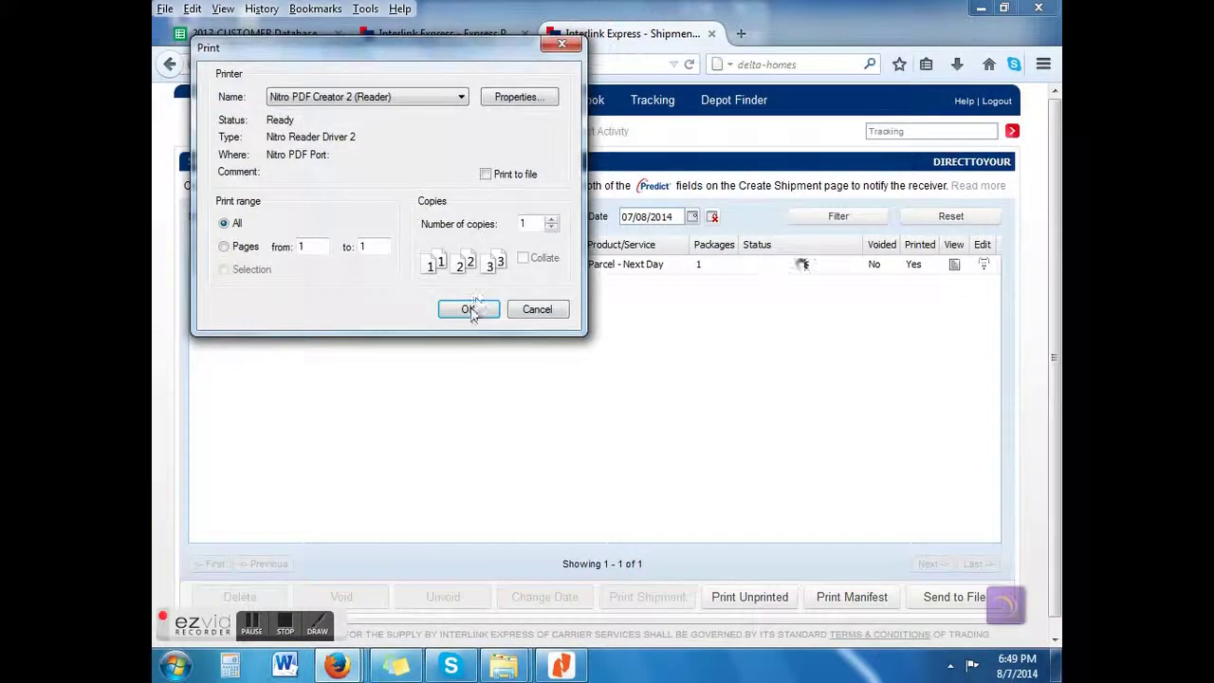
left_click(469, 310)
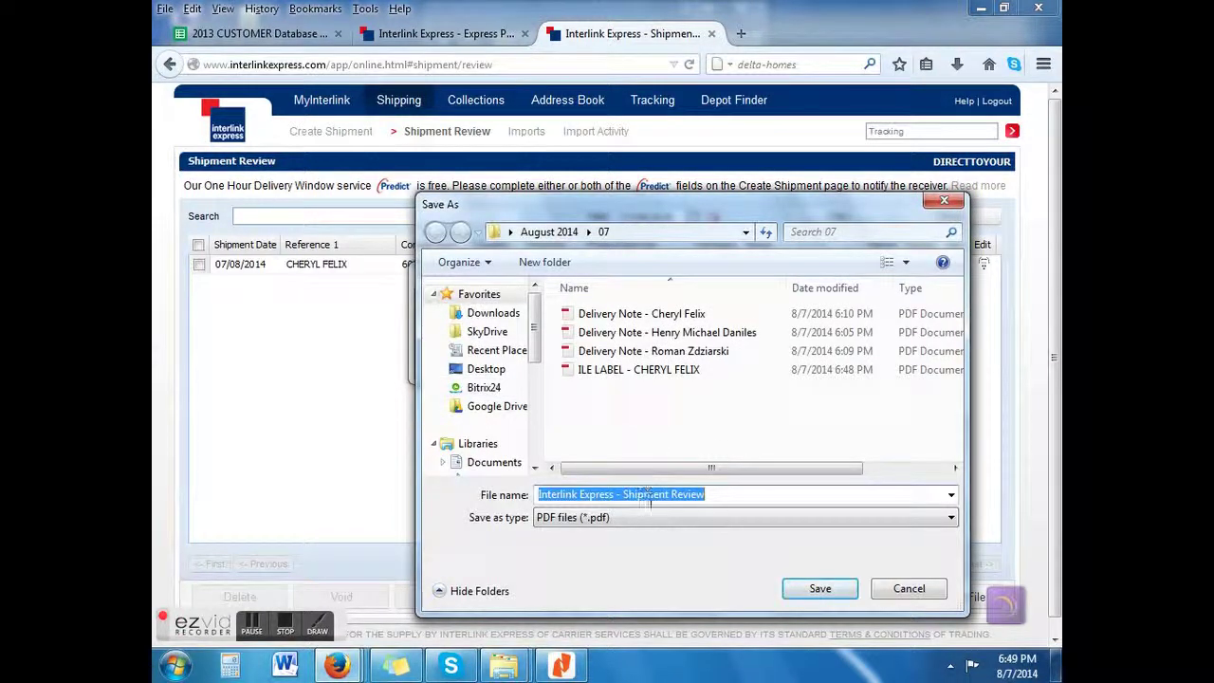
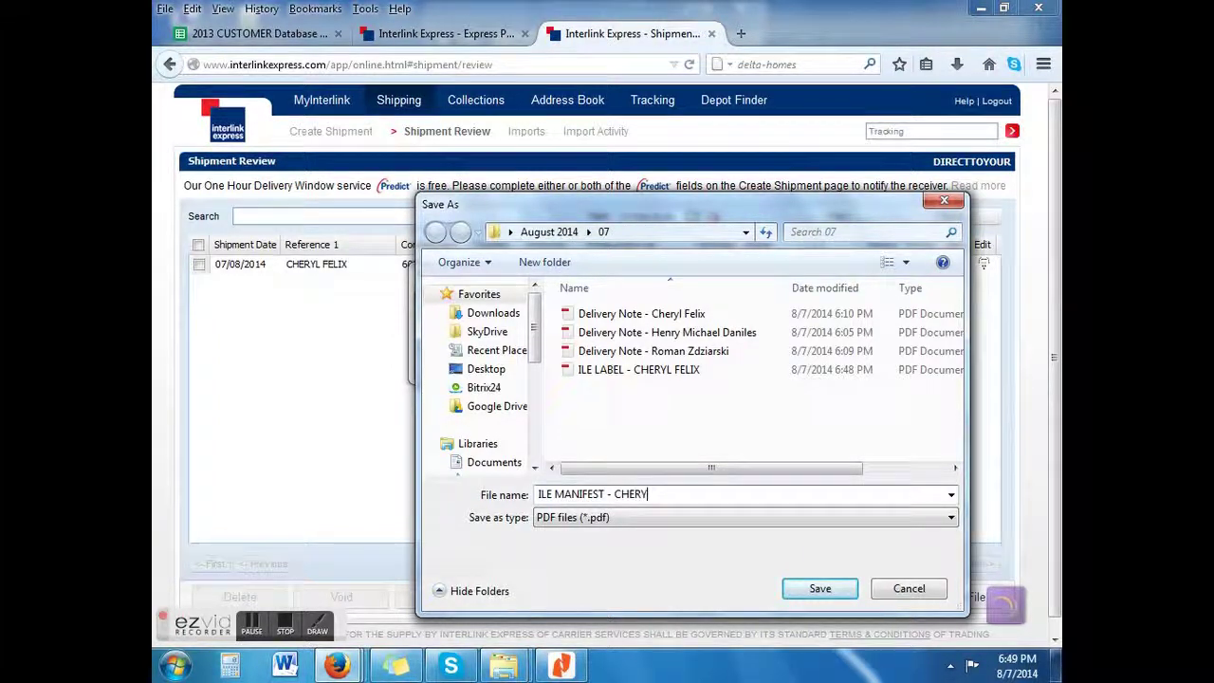
Step: Save the manifest PDF as 'ILE MANIFEST - ' plus the recipient's name
left_click(812, 592)
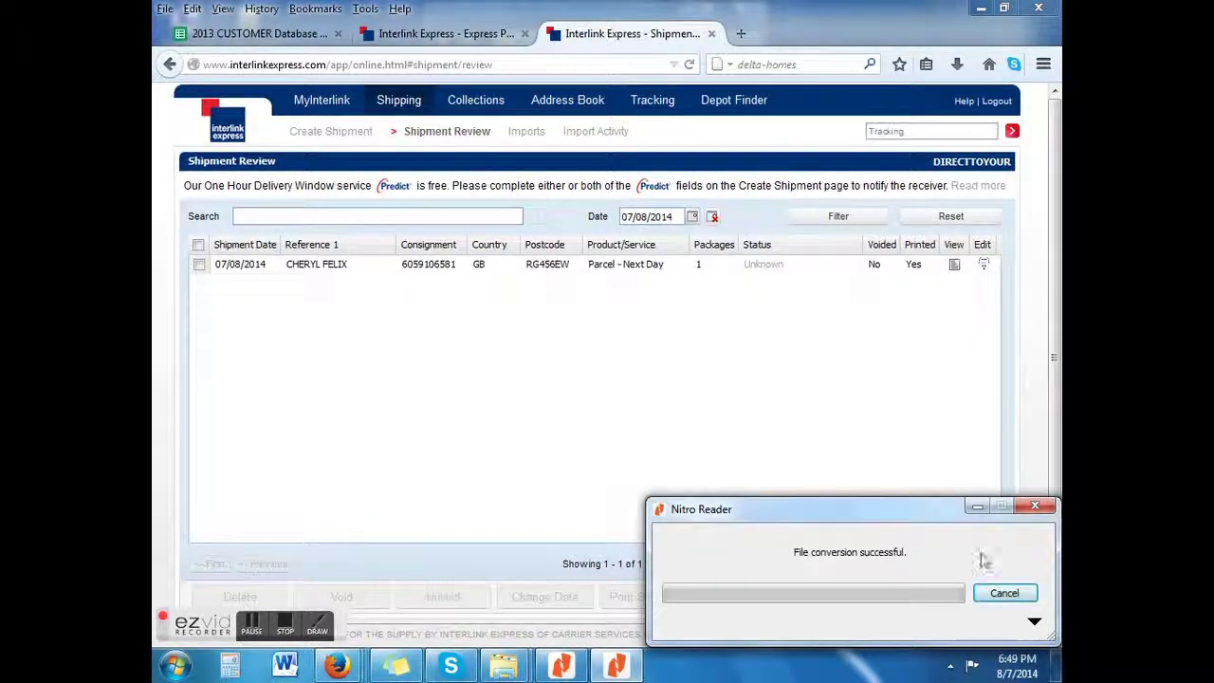
left_click(1005, 593)
left_click(285, 626)
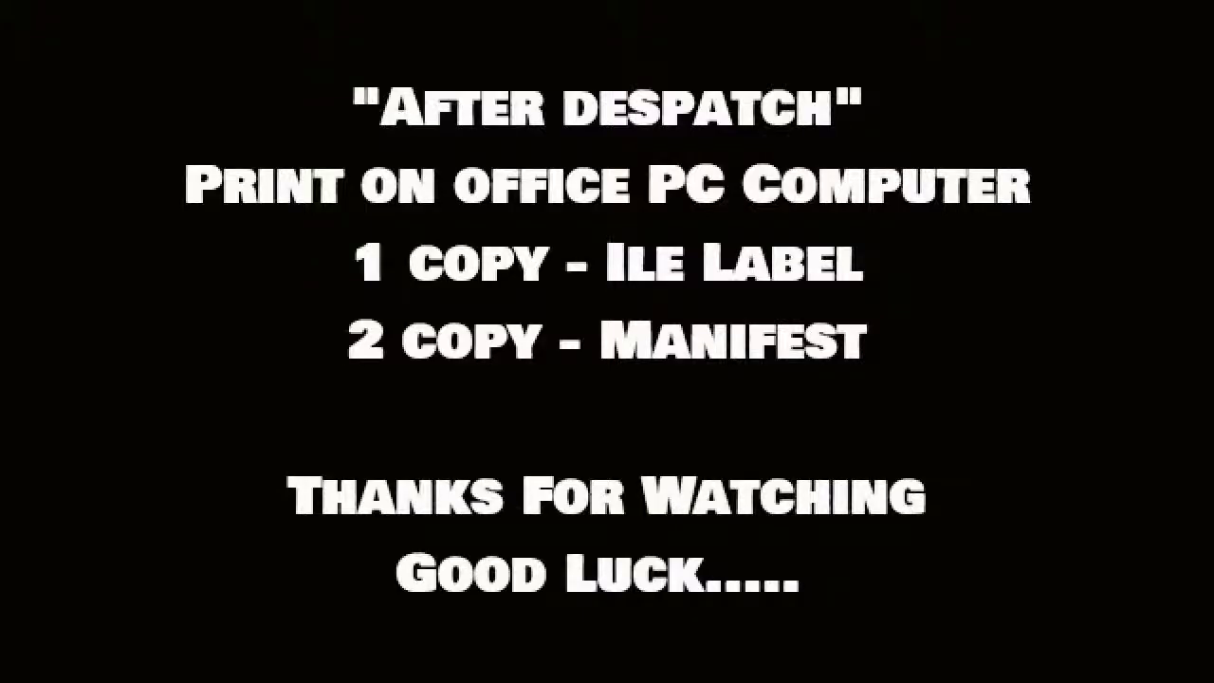